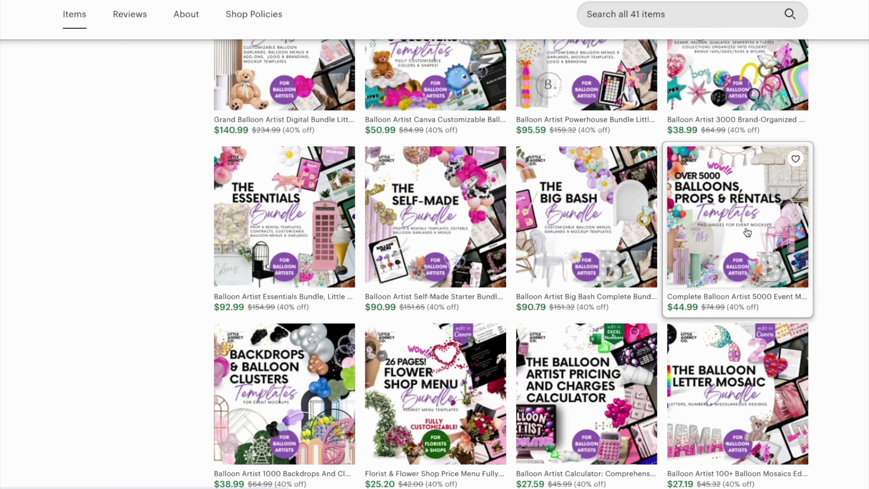
Scroll the Etsy shop's items and open the Over 5000 Balloons, Props & Rentals Templates listing
{"action": "scroll", "coordinate": [764, 255], "scroll_direction": "up", "scroll_amount": 10}
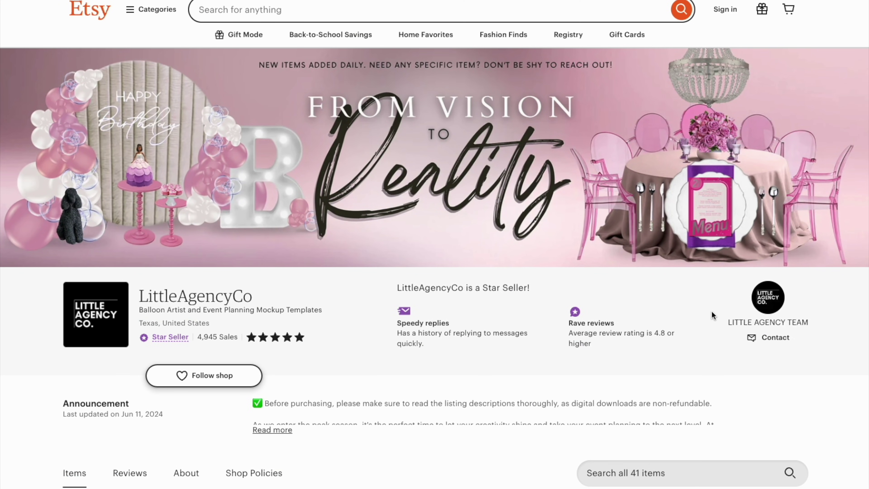
{"action": "scroll", "coordinate": [763, 322], "scroll_direction": "down", "scroll_amount": 10}
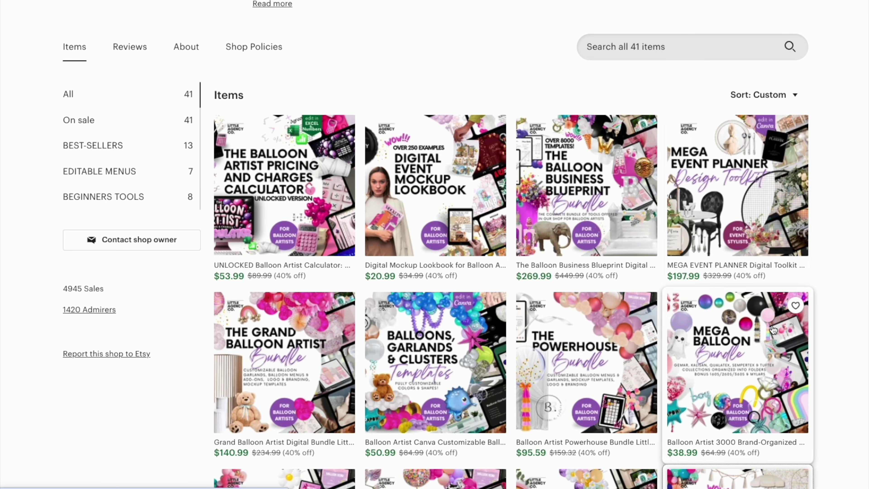
{"action": "scroll", "coordinate": [774, 329], "scroll_direction": "down", "scroll_amount": 5}
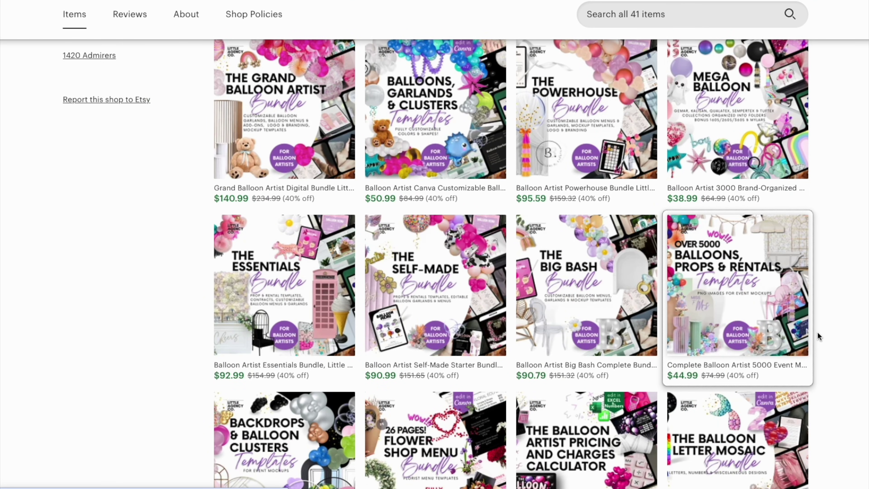
{"action": "left_click", "coordinate": [737, 296]}
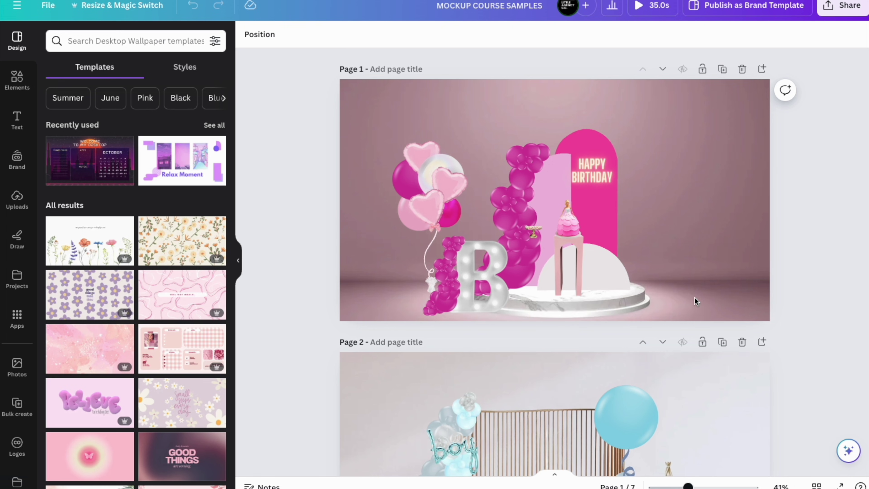
{"action": "left_click", "coordinate": [562, 278]}
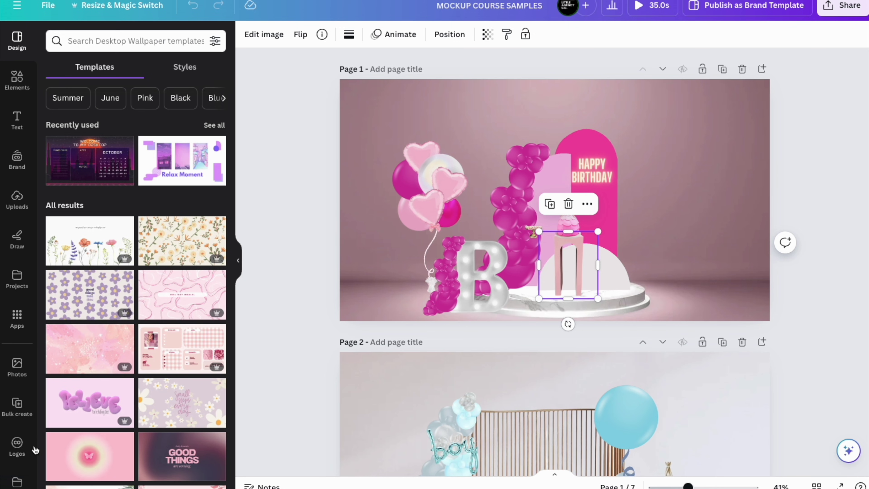
{"action": "scroll", "coordinate": [24, 445], "scroll_direction": "down", "scroll_amount": 5}
{"action": "scroll", "coordinate": [27, 448], "scroll_direction": "down", "scroll_amount": 3}
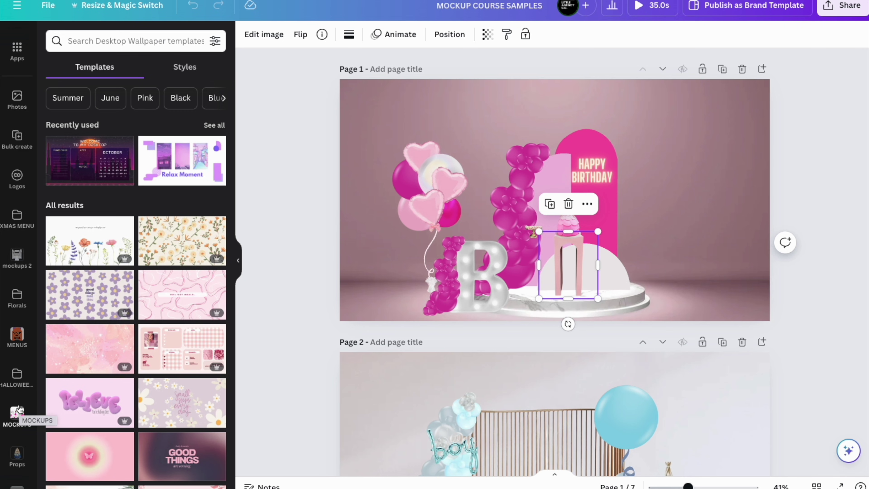
Open the * COMPLETE BASH * folder from Google Drive in the Canva sidebar
{"action": "left_click", "coordinate": [815, 355]}
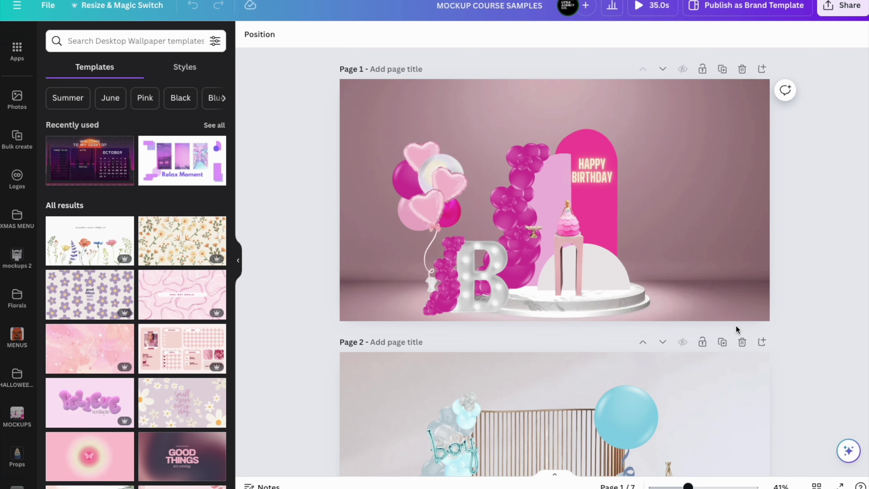
{"action": "scroll", "coordinate": [21, 410], "scroll_direction": "down", "scroll_amount": 1}
{"action": "left_click", "coordinate": [17, 474]}
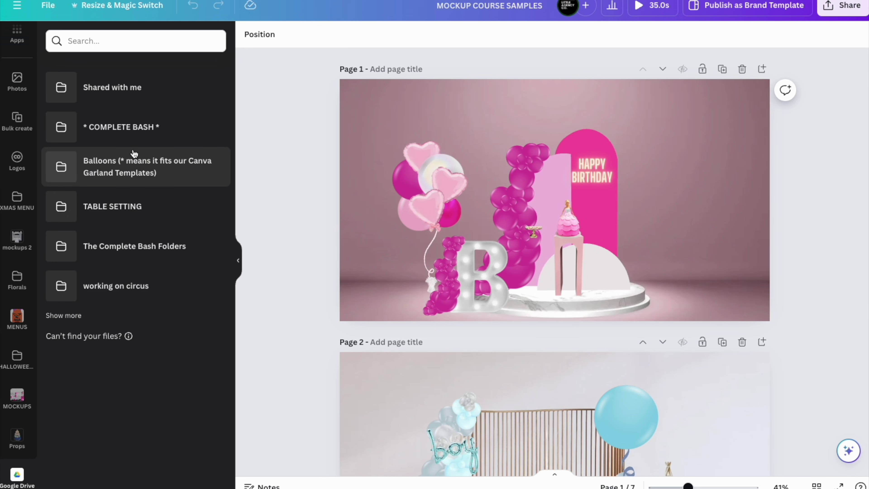
{"action": "left_click", "coordinate": [152, 138]}
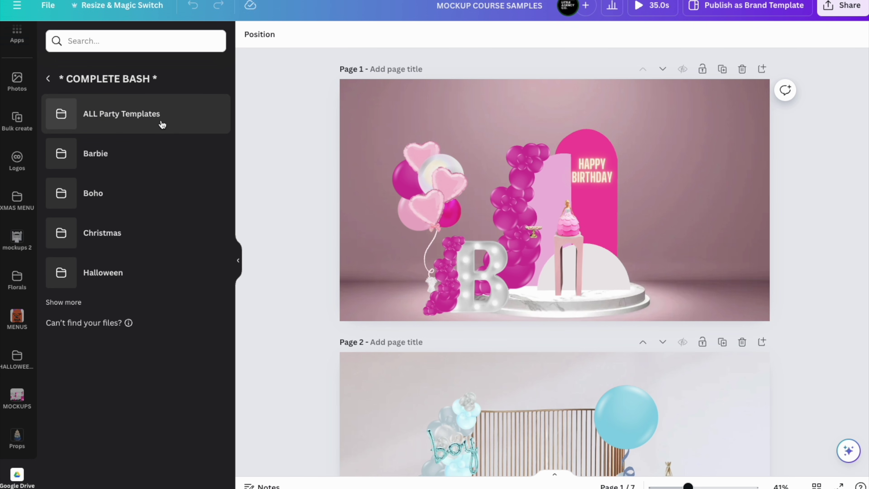
Zoom to 59% and drag the gold cake stand with the Barbie cake onto the pink pedestal
{"action": "left_click_drag", "start_coordinate": [687, 486], "coordinate": [698, 486]}
{"action": "scroll", "coordinate": [618, 293], "scroll_direction": "up", "scroll_amount": 2}
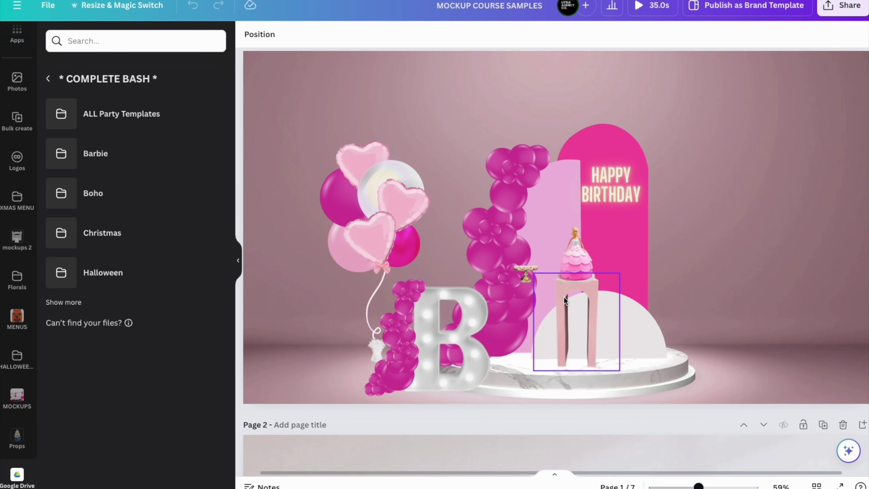
{"action": "left_click", "coordinate": [525, 273]}
{"action": "left_click_drag", "start_coordinate": [525, 274], "coordinate": [584, 273]}
{"action": "left_click", "coordinate": [578, 278]}
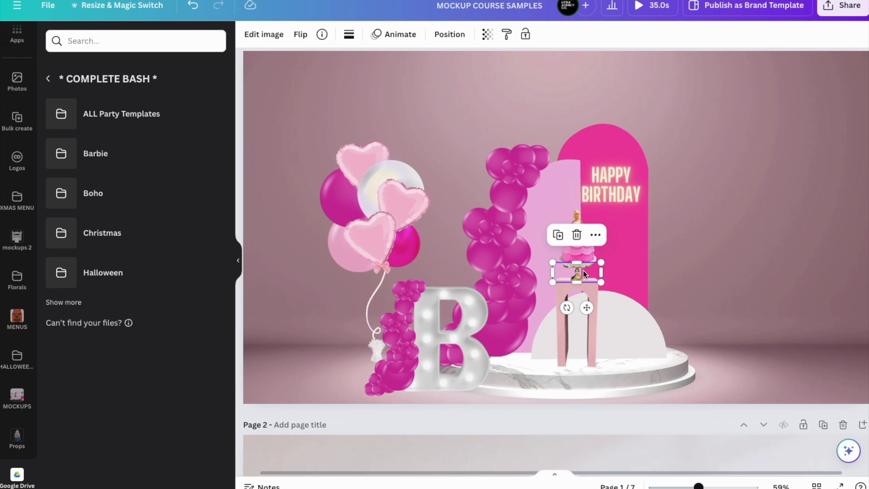
{"action": "scroll", "coordinate": [715, 327], "scroll_direction": "down", "scroll_amount": 2}
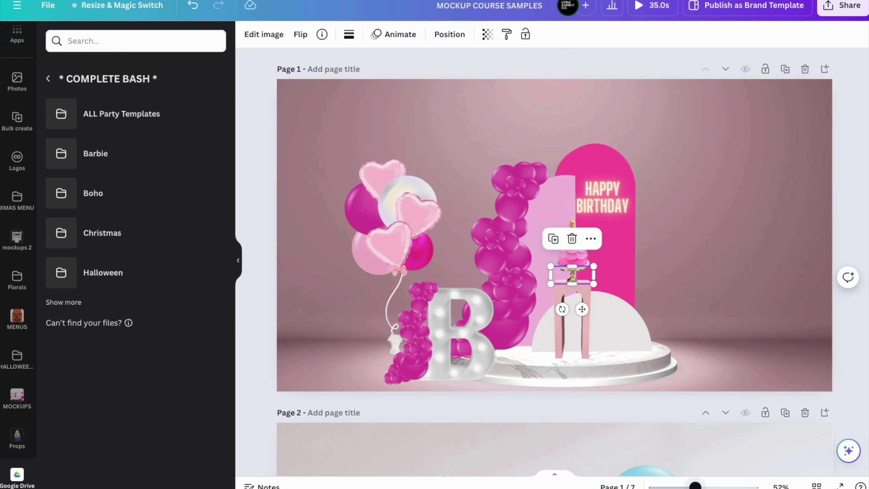
{"action": "left_click", "coordinate": [714, 327]}
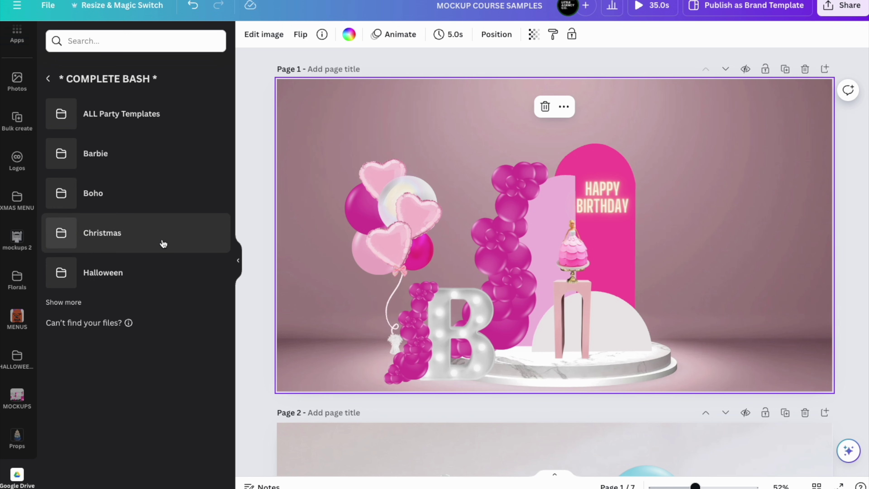
Open ALL Party Templates in Drive, show all its subfolders, then select the pink room backdrop
{"action": "left_click", "coordinate": [103, 102]}
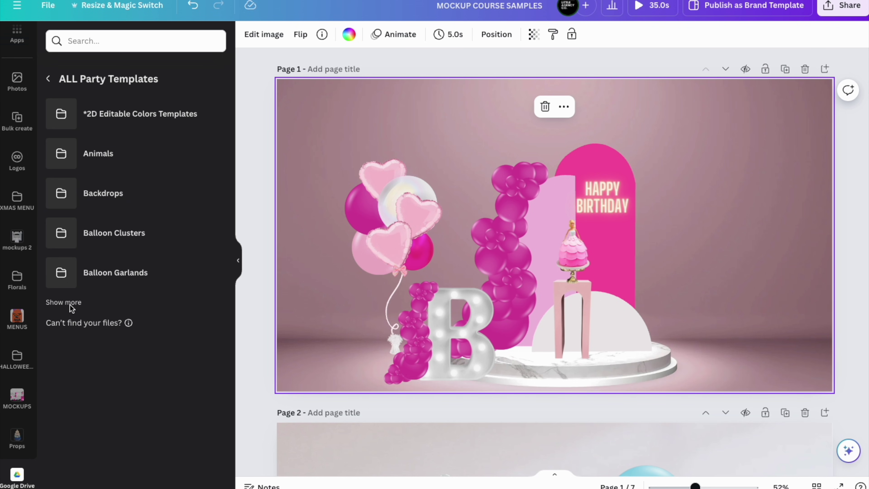
{"action": "left_click", "coordinate": [69, 302]}
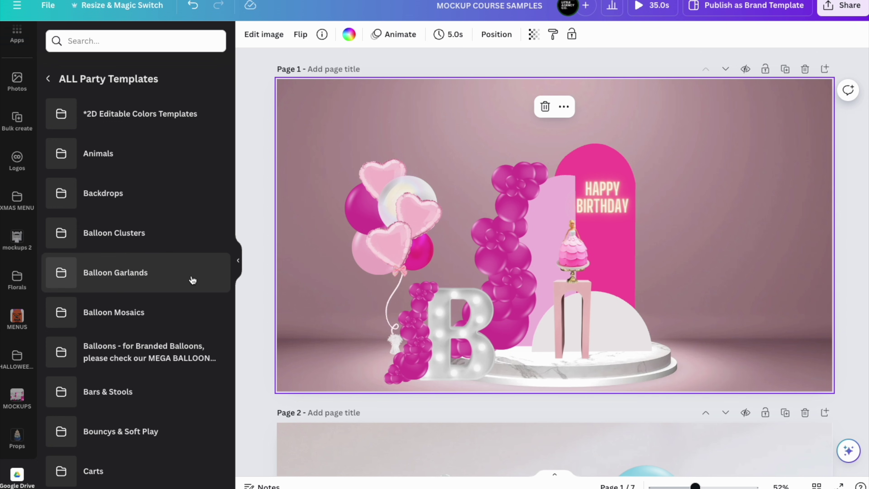
{"action": "scroll", "coordinate": [192, 301], "scroll_direction": "down", "scroll_amount": 5}
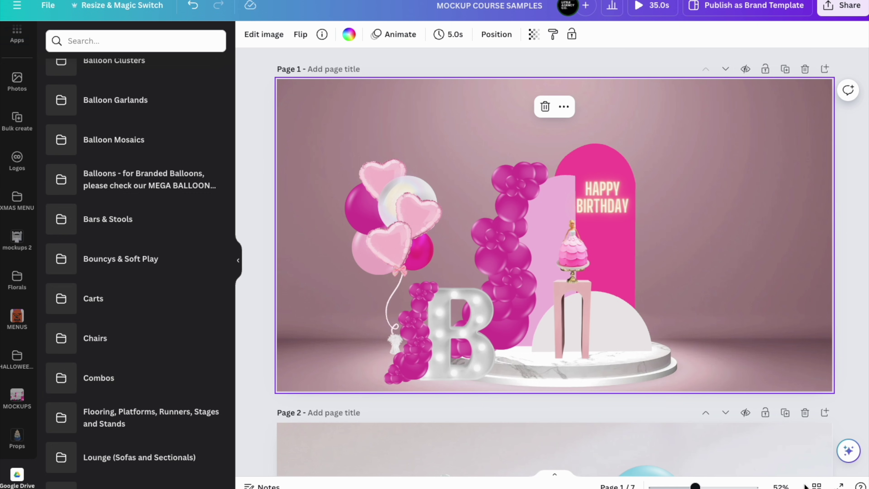
{"action": "left_click", "coordinate": [707, 355]}
{"action": "left_click", "coordinate": [477, 128]}
Delete the pink room background and add an empty-room photo from an Elements search for 'white room'
{"action": "key", "text": "ctrl+z"}
{"action": "key", "text": "Delete"}
{"action": "left_click", "coordinate": [137, 41]}
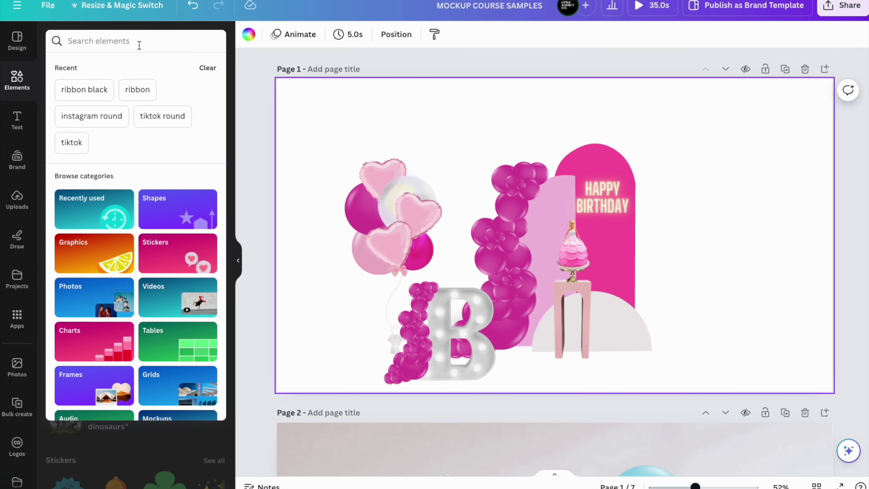
{"action": "type", "text": "white room"}
{"action": "key", "text": "Return"}
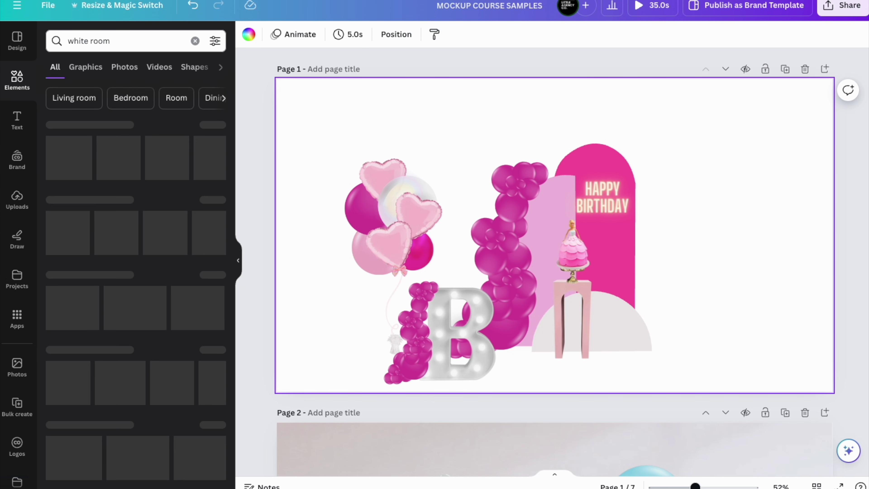
{"action": "left_click", "coordinate": [213, 125]}
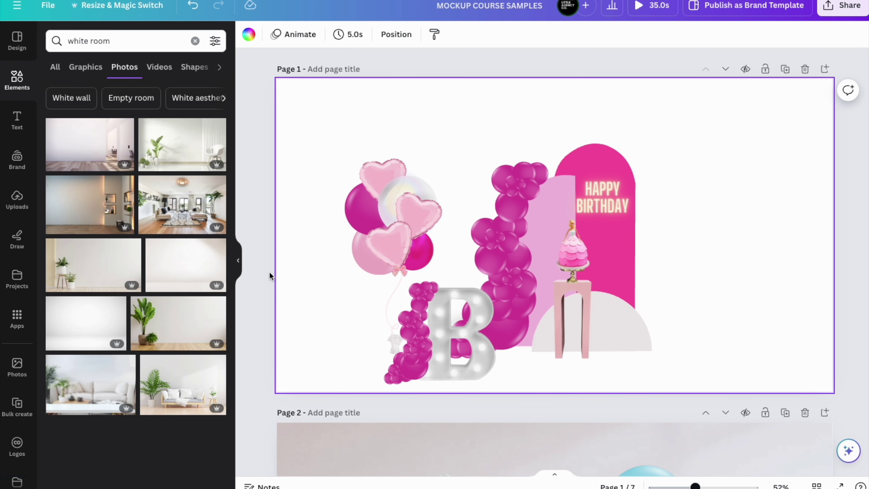
{"action": "scroll", "coordinate": [198, 327], "scroll_direction": "down", "scroll_amount": 3}
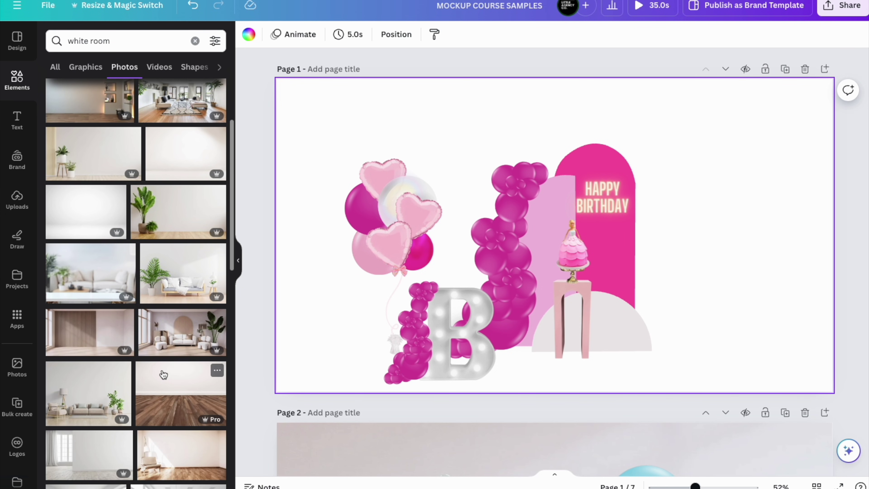
{"action": "left_click", "coordinate": [163, 374]}
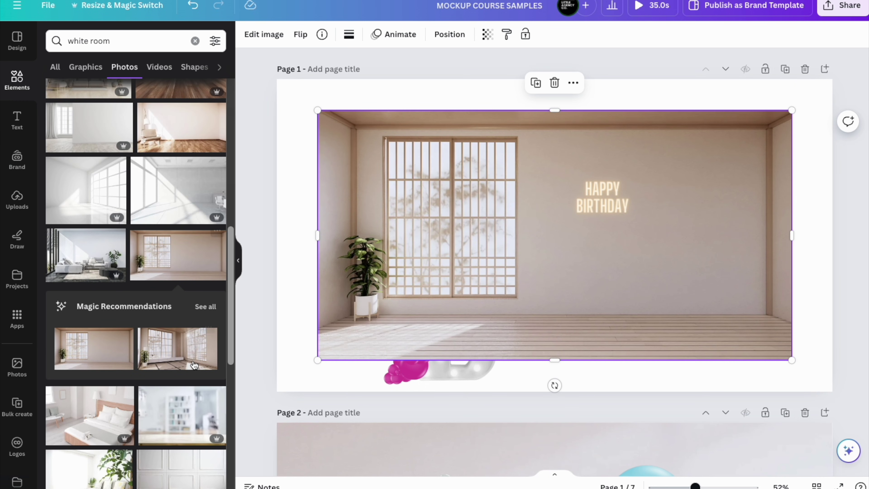
Move and enlarge the room photo so it covers the whole page
{"action": "left_click_drag", "start_coordinate": [481, 275], "coordinate": [245, 121]}
{"action": "left_click_drag", "start_coordinate": [477, 235], "coordinate": [848, 450]}
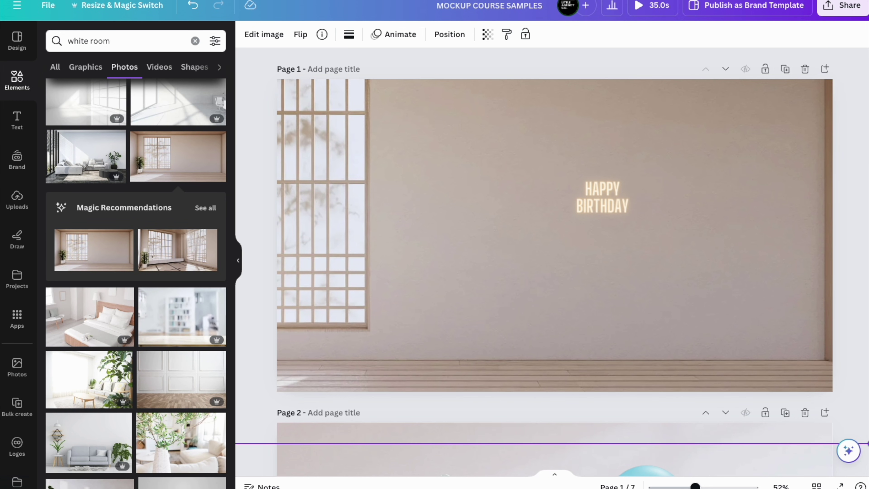
{"action": "left_click_drag", "start_coordinate": [785, 330], "coordinate": [747, 299]}
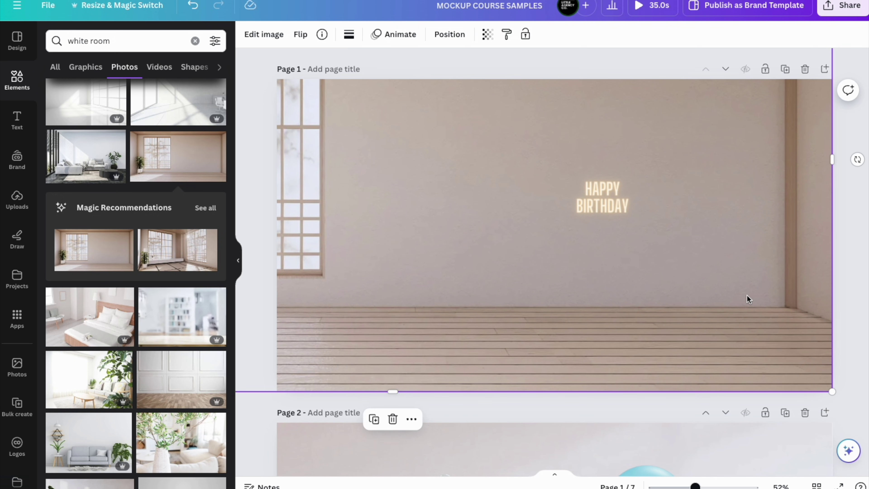
{"action": "right_click", "coordinate": [746, 299]}
Set the room photo as the page background and crop it larger and shifted left
{"action": "left_click", "coordinate": [667, 459]}
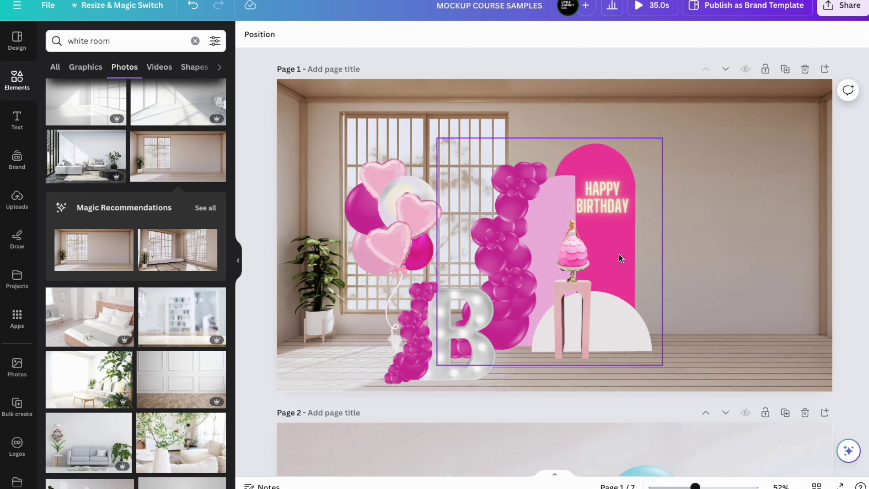
{"action": "double_click", "coordinate": [311, 96]}
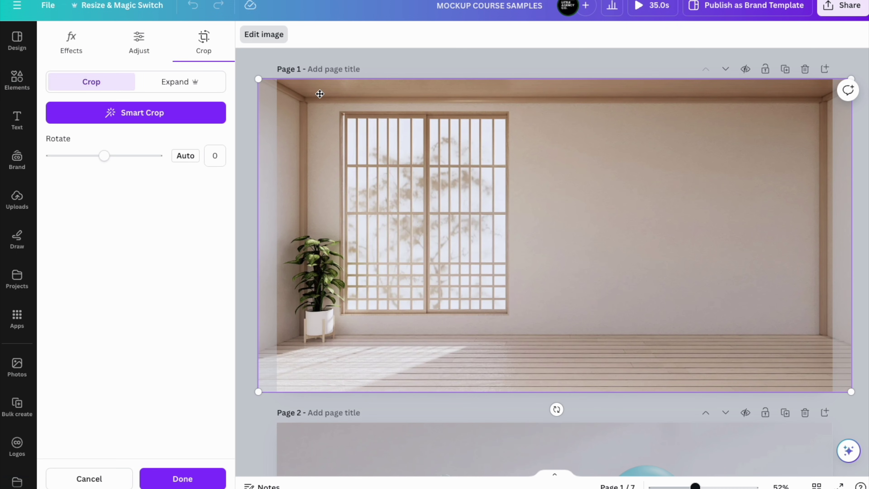
{"action": "left_click_drag", "start_coordinate": [258, 79], "coordinate": [110, 16]}
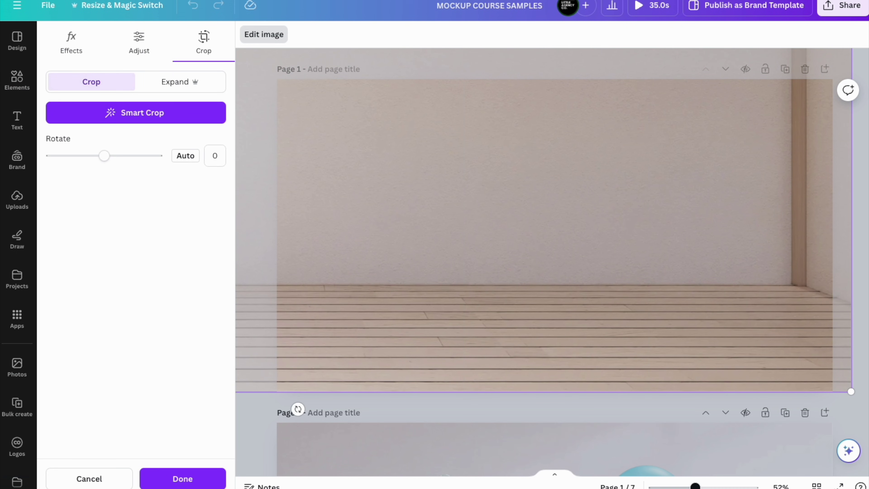
{"action": "left_click_drag", "start_coordinate": [753, 328], "coordinate": [708, 314]}
{"action": "key", "text": "Return"}
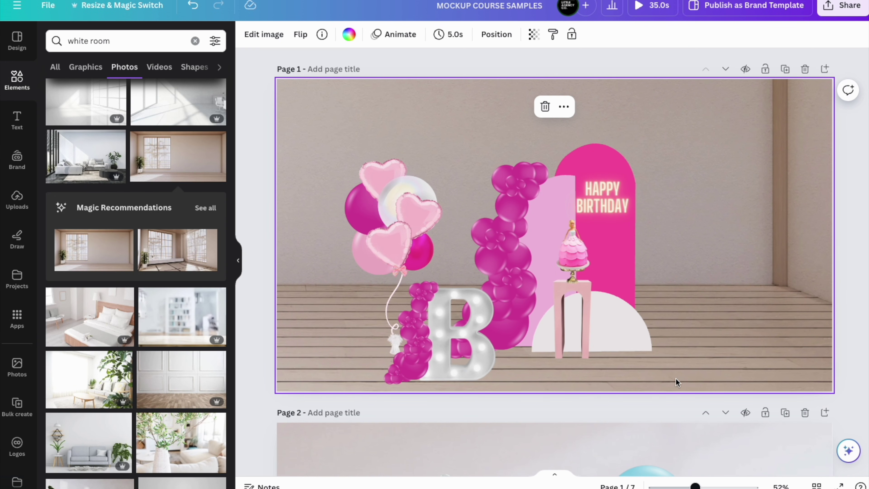
Move the whole balloon arrangement up and left so it rests on the wooden floor
{"action": "left_click_drag", "start_coordinate": [642, 383], "coordinate": [352, 213]}
{"action": "left_click_drag", "start_coordinate": [402, 245], "coordinate": [386, 204]}
{"action": "left_click", "coordinate": [728, 304]}
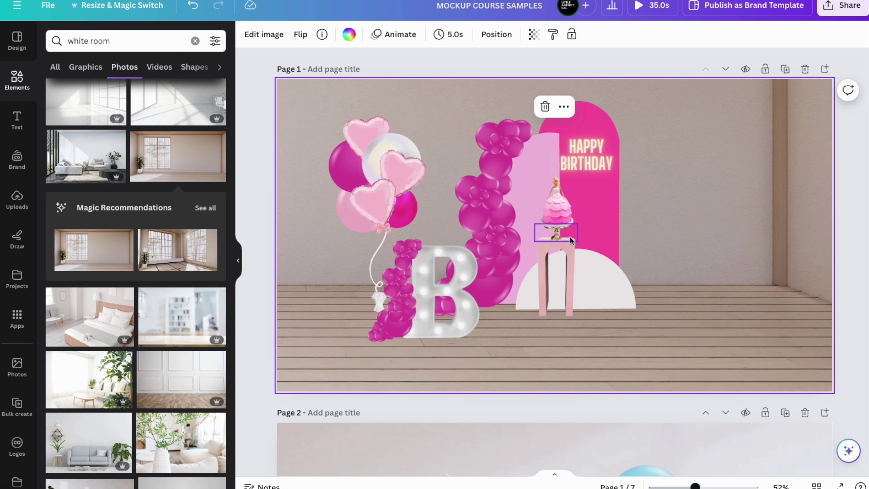
Search Elements for 'shadow' and add a shadow graphic to the page
{"action": "left_click", "coordinate": [258, 297]}
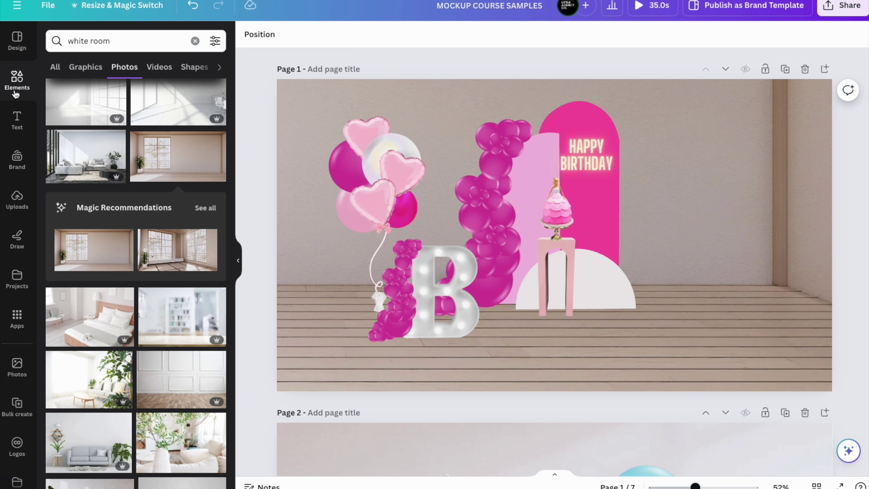
{"action": "triple_click", "coordinate": [80, 40]}
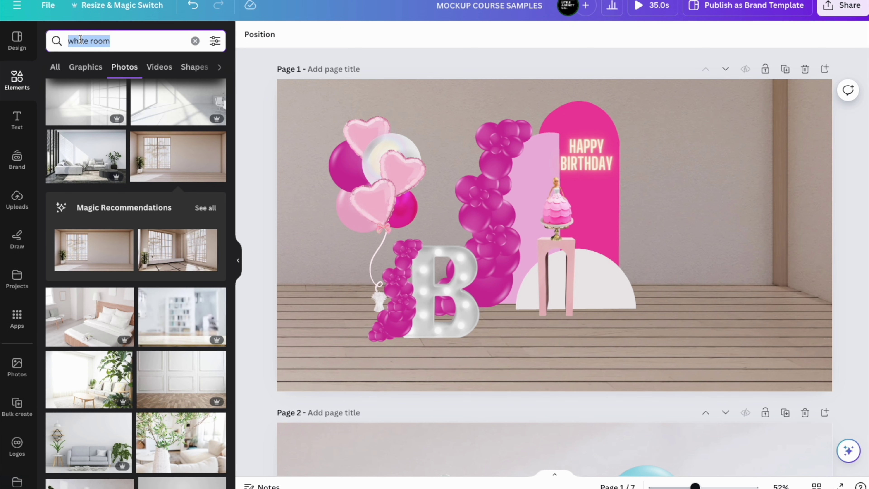
{"action": "type", "text": "shadow"}
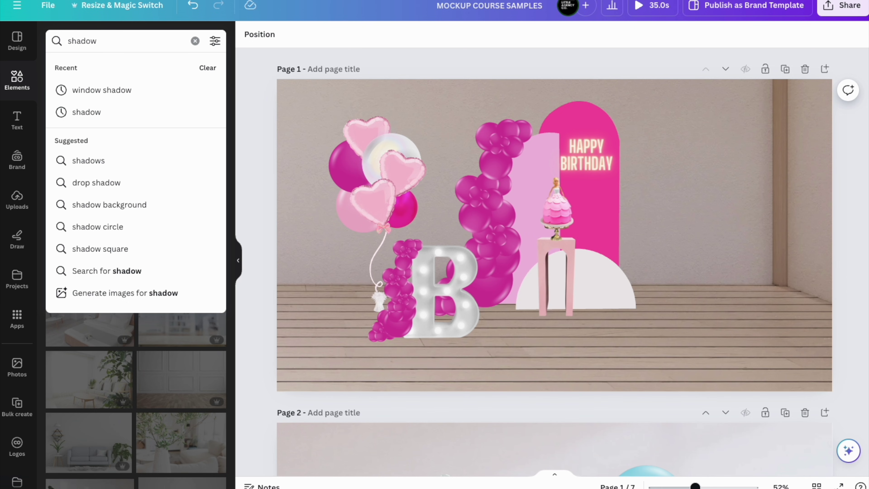
{"action": "key", "text": "Return"}
{"action": "left_click", "coordinate": [86, 66]}
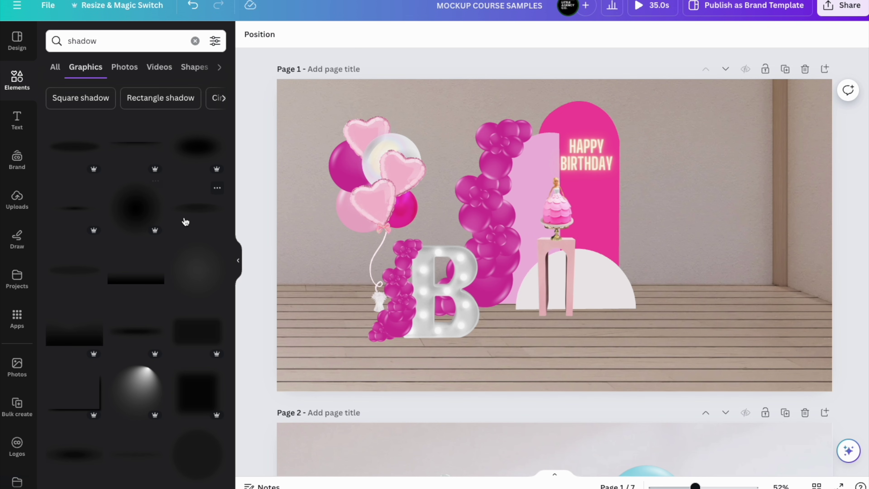
{"action": "left_click", "coordinate": [219, 213]}
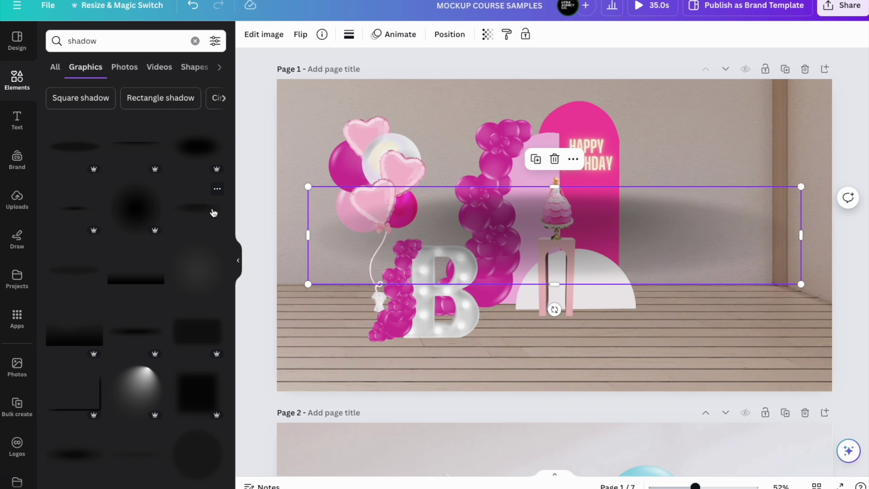
Shrink the shadow to a thin strip and place it beneath the letter B
{"action": "left_click_drag", "start_coordinate": [801, 186], "coordinate": [392, 265]}
{"action": "left_click_drag", "start_coordinate": [361, 307], "coordinate": [437, 369]}
{"action": "left_click_drag", "start_coordinate": [468, 343], "coordinate": [452, 337]}
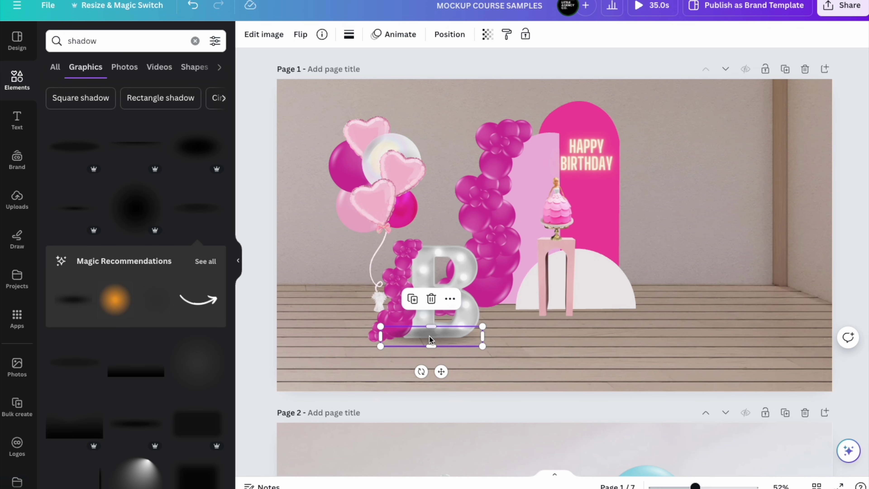
Send the shadow backward three layers so it sits behind the letter B
{"action": "right_click", "coordinate": [437, 336]}
{"action": "mouse_move", "coordinate": [521, 288]}
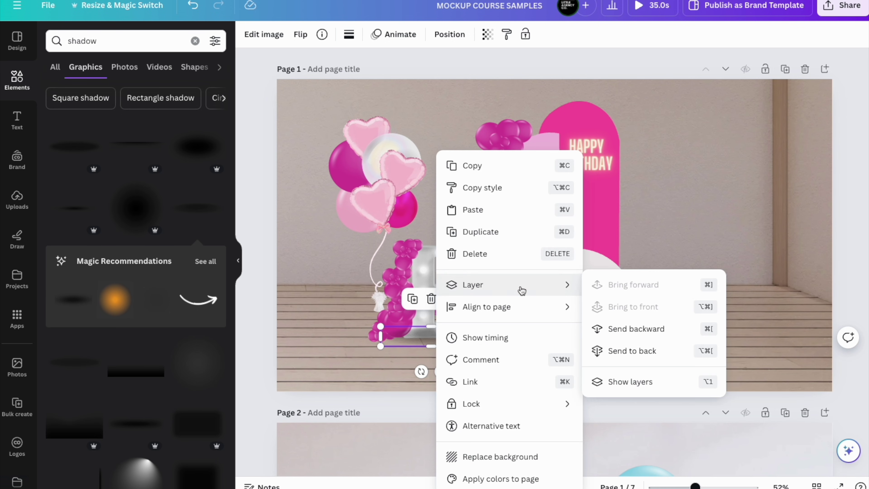
{"action": "left_click", "coordinate": [650, 331]}
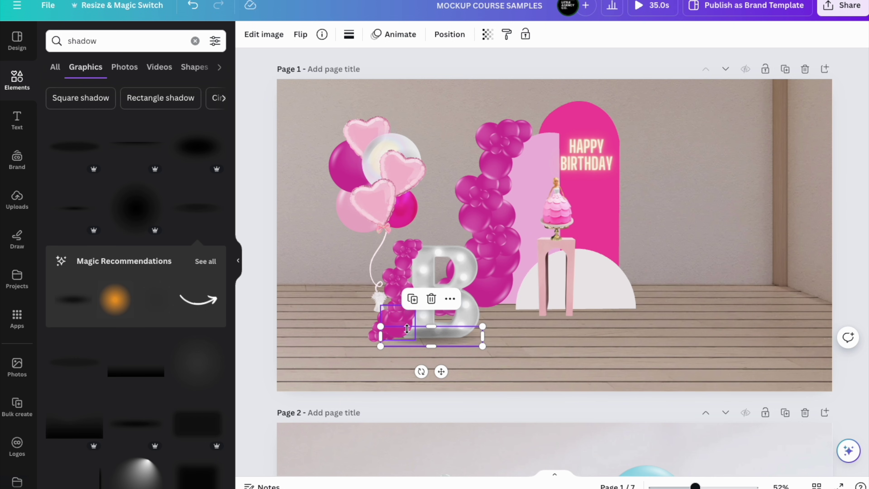
{"action": "right_click", "coordinate": [452, 336]}
{"action": "mouse_move", "coordinate": [497, 284]}
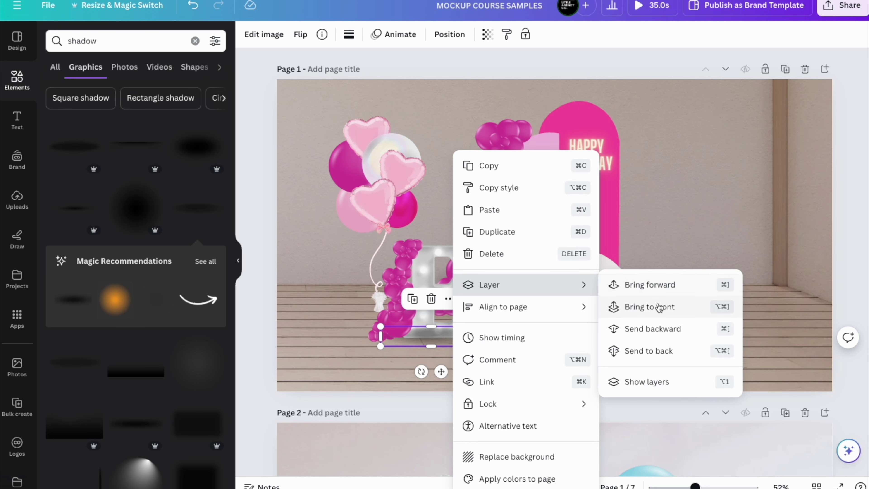
{"action": "left_click", "coordinate": [652, 329]}
{"action": "right_click", "coordinate": [442, 340]}
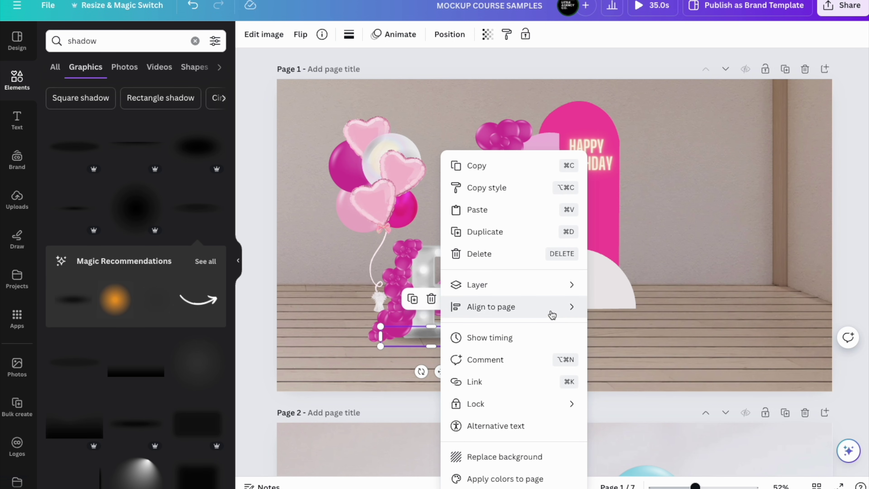
{"action": "mouse_move", "coordinate": [563, 293]}
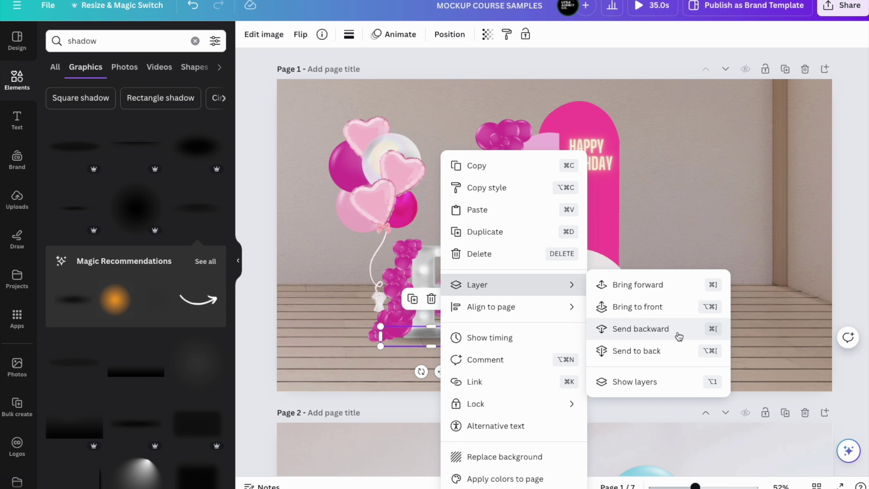
{"action": "left_click", "coordinate": [656, 333]}
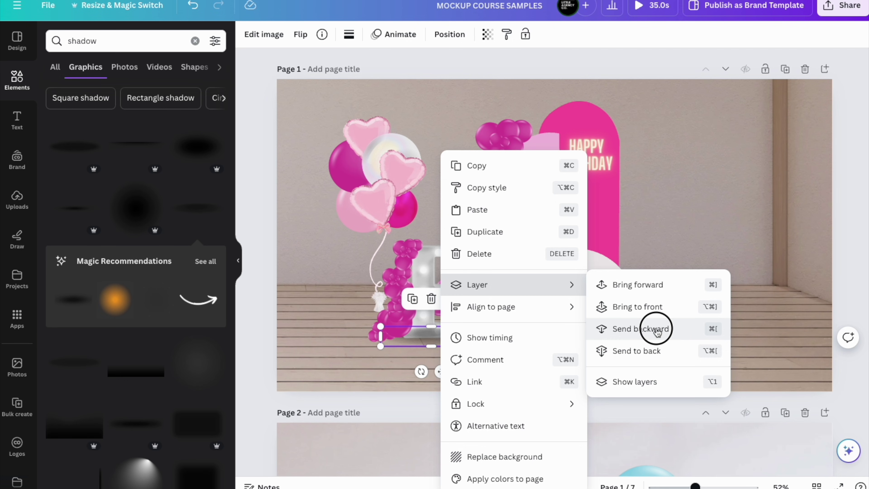
{"action": "left_click", "coordinate": [556, 361]}
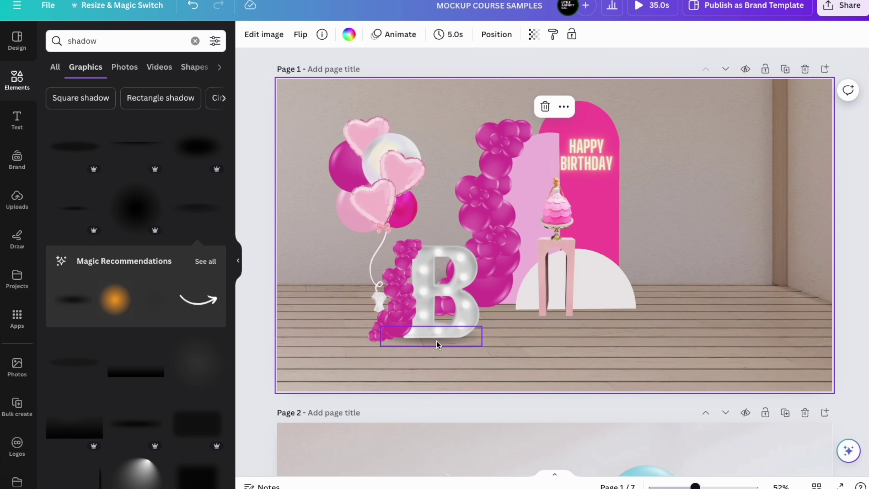
Lower the transparency of the shadow under the B so it looks semi-transparent
{"action": "left_click", "coordinate": [429, 344]}
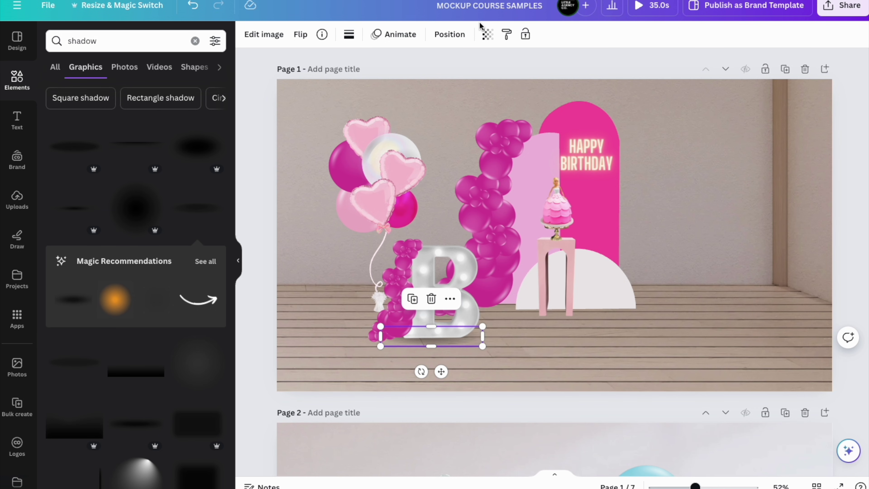
{"action": "left_click", "coordinate": [487, 34]}
{"action": "left_click_drag", "start_coordinate": [457, 80], "coordinate": [428, 84]}
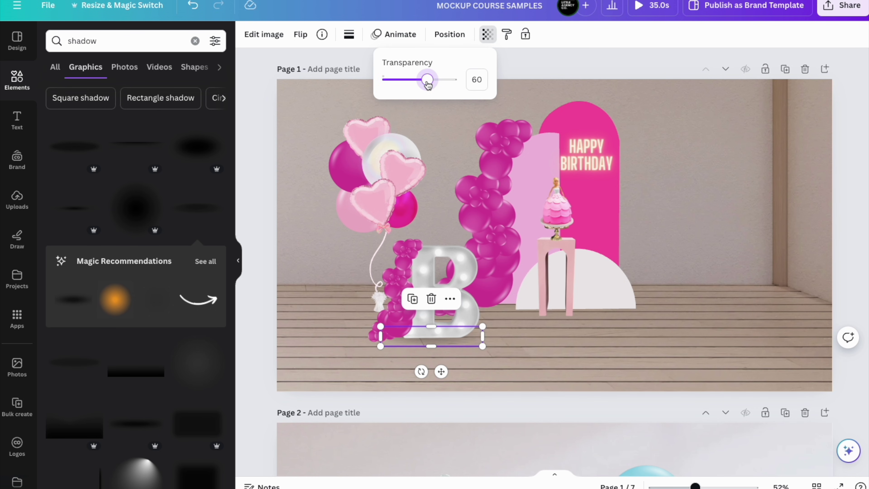
{"action": "left_click", "coordinate": [763, 247]}
{"action": "left_click", "coordinate": [763, 249]}
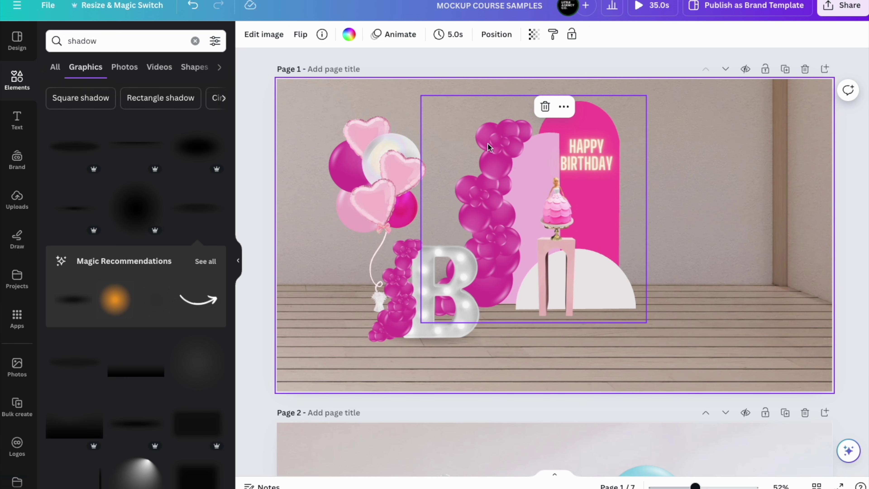
Duplicate the shadow, place and widen the copy under the pink pedestal, and send it behind
{"action": "left_click", "coordinate": [473, 342]}
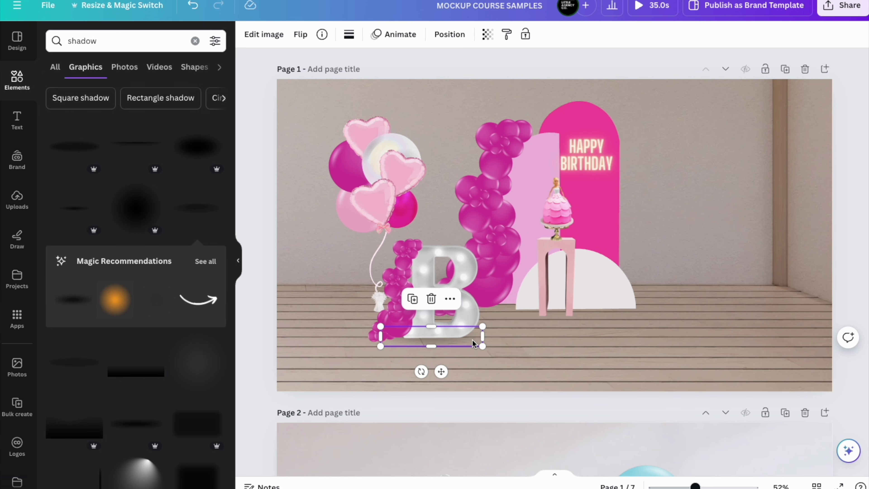
{"action": "right_click", "coordinate": [473, 341]}
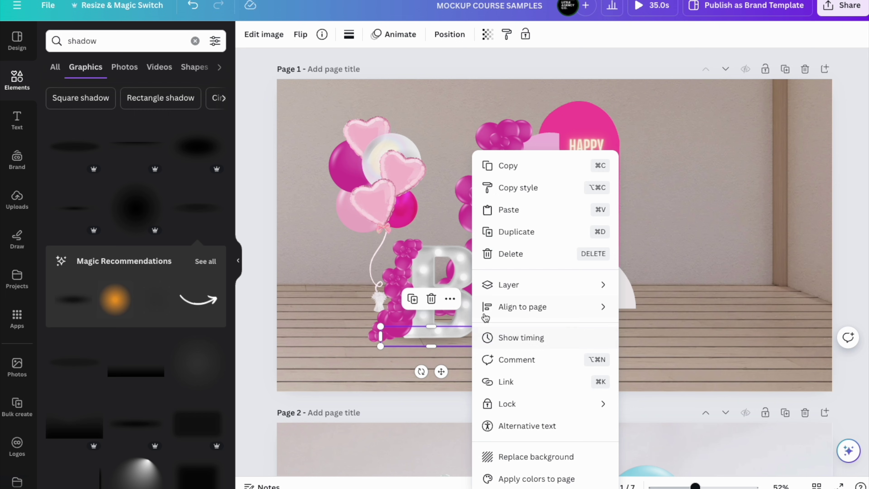
{"action": "left_click", "coordinate": [526, 168]}
{"action": "right_click", "coordinate": [471, 341]}
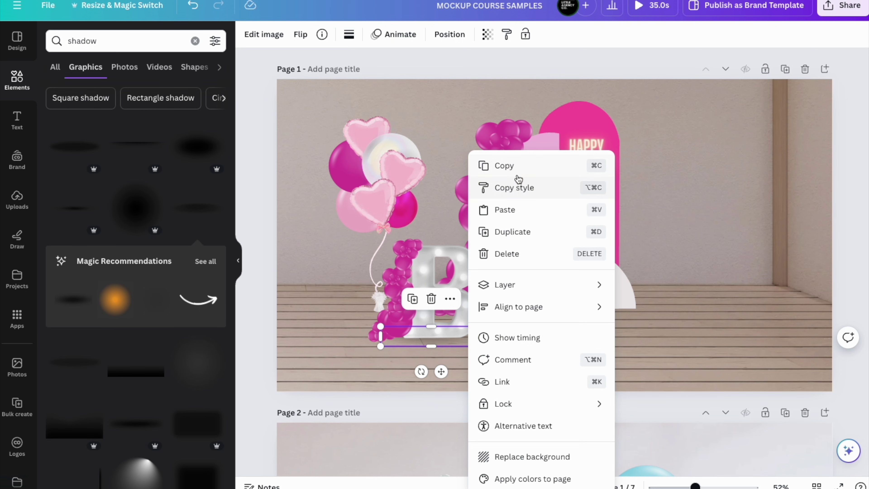
{"action": "left_click", "coordinate": [518, 212]}
{"action": "left_click_drag", "start_coordinate": [453, 345], "coordinate": [659, 335]}
{"action": "left_click_drag", "start_coordinate": [605, 318], "coordinate": [596, 311]}
{"action": "right_click", "coordinate": [596, 311]}
{"action": "mouse_move", "coordinate": [655, 306]}
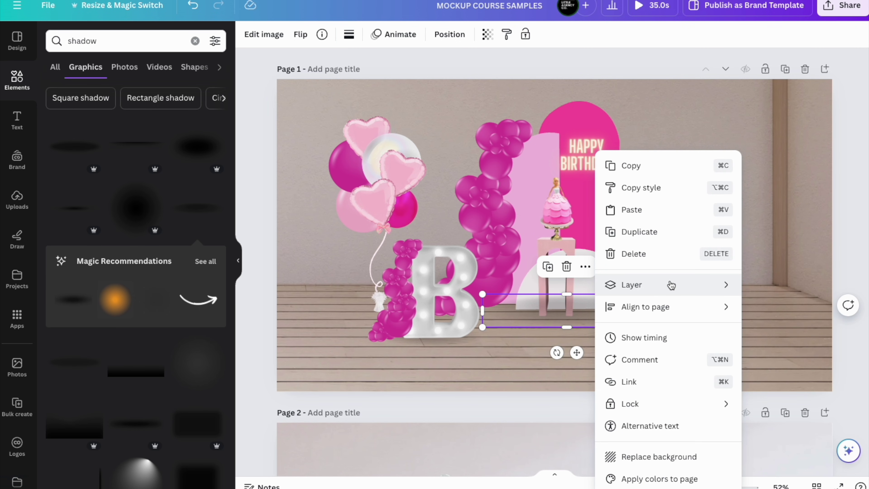
{"action": "mouse_move", "coordinate": [670, 284]}
{"action": "left_click", "coordinate": [788, 329]}
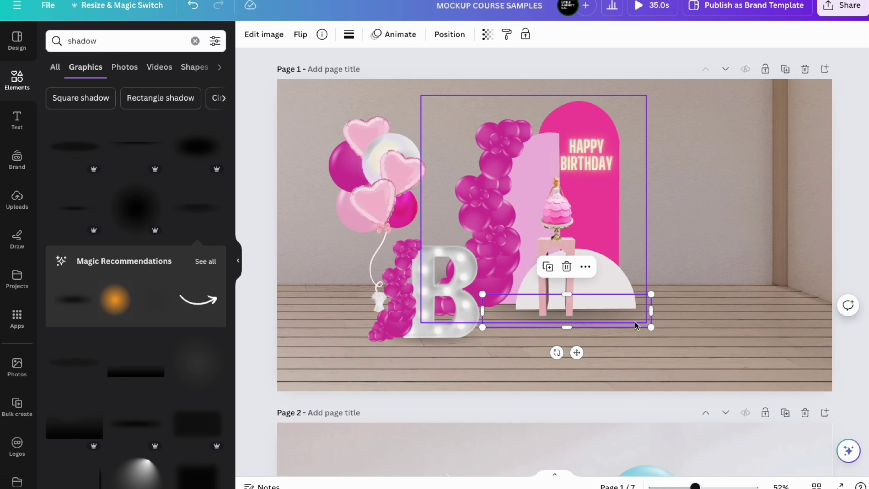
Apply a Drop shadow to the pink balloon arch backdrop
{"action": "left_click", "coordinate": [611, 235]}
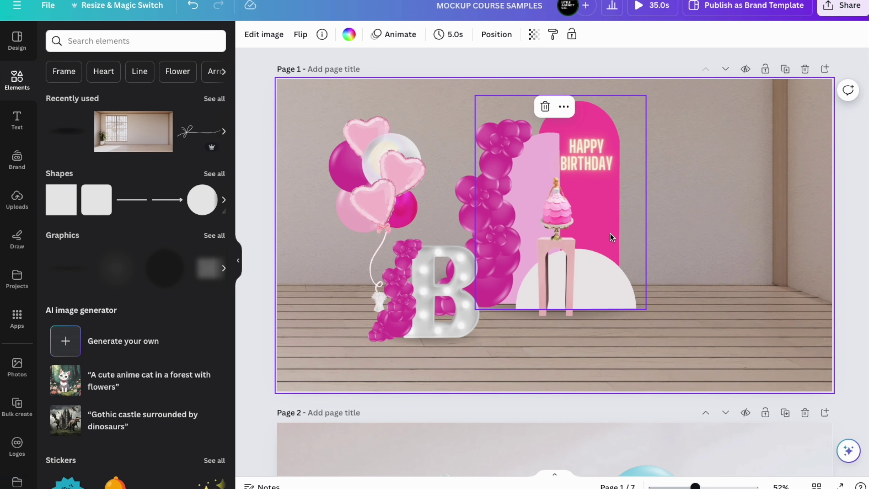
{"action": "left_click", "coordinate": [619, 242]}
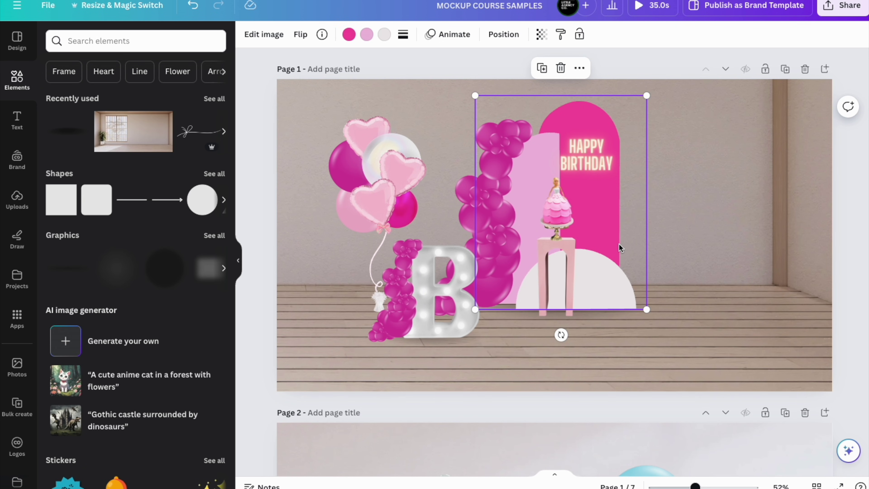
{"action": "left_click", "coordinate": [261, 41]}
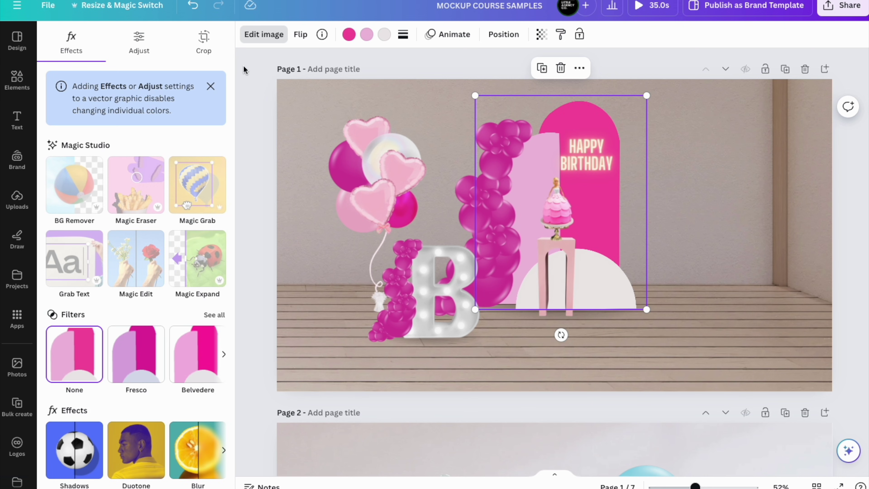
{"action": "left_click", "coordinate": [88, 462]}
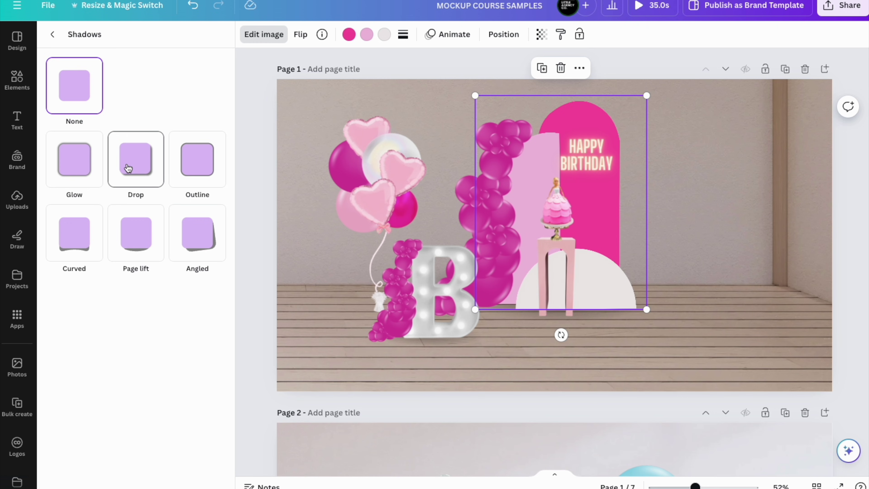
{"action": "left_click", "coordinate": [147, 155]}
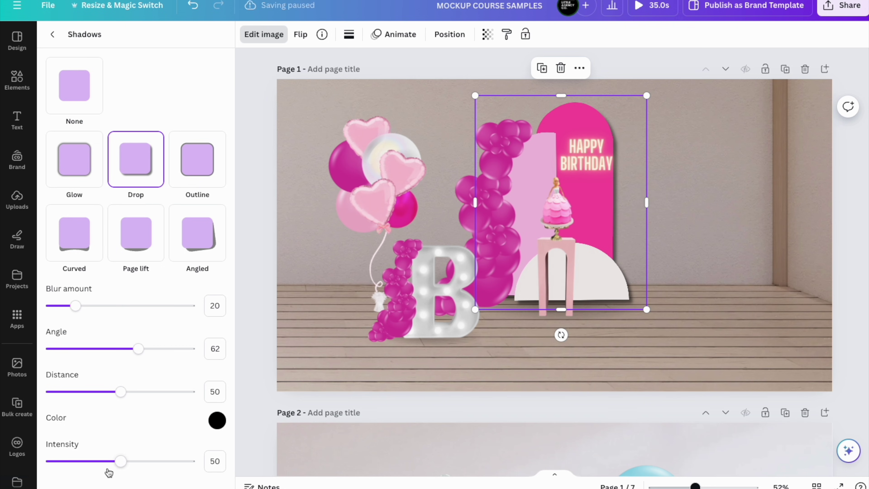
Tune the drop shadow to blur 48, angle 19, distance 36, intensity 13, and enlarge the arch slightly
{"action": "left_click_drag", "start_coordinate": [121, 461], "coordinate": [76, 464]}
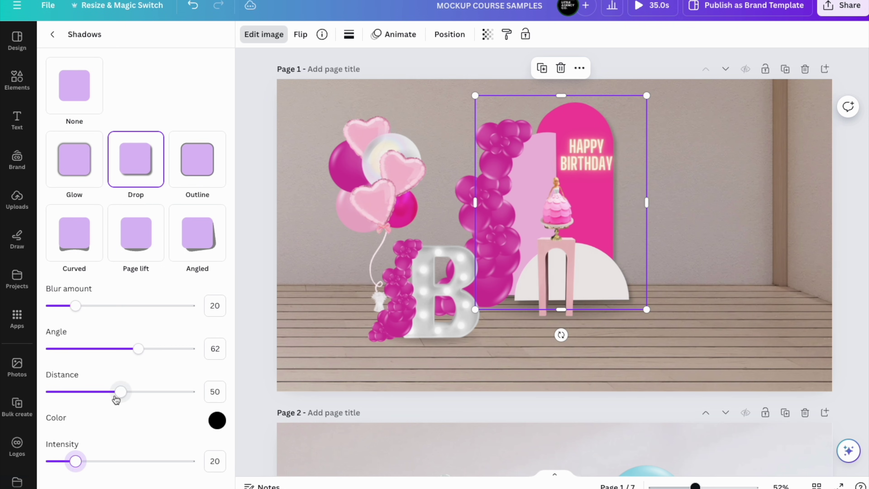
{"action": "left_click_drag", "start_coordinate": [116, 399], "coordinate": [101, 398]}
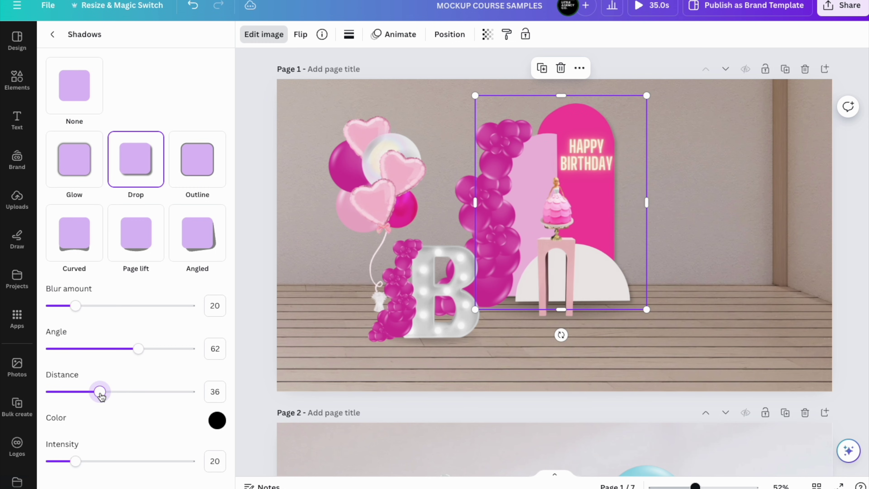
{"action": "left_click_drag", "start_coordinate": [138, 349], "coordinate": [73, 350]}
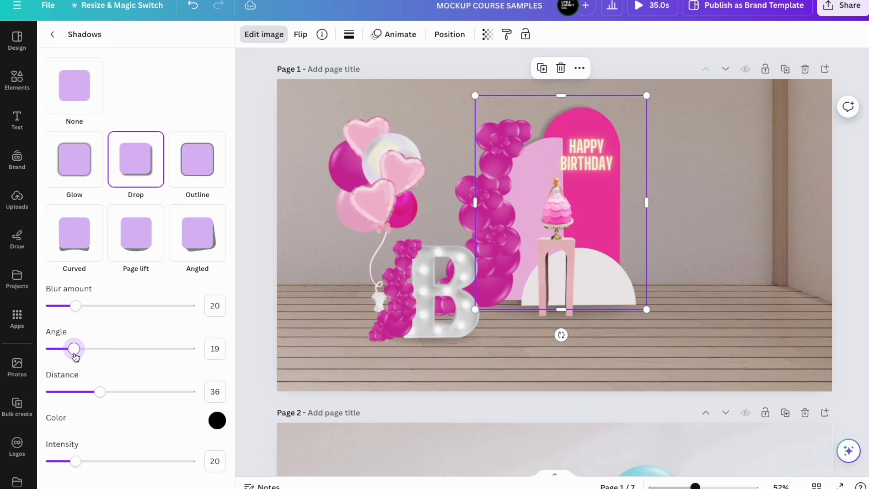
{"action": "left_click_drag", "start_coordinate": [80, 313], "coordinate": [119, 319]}
{"action": "left_click_drag", "start_coordinate": [76, 461], "coordinate": [65, 462]}
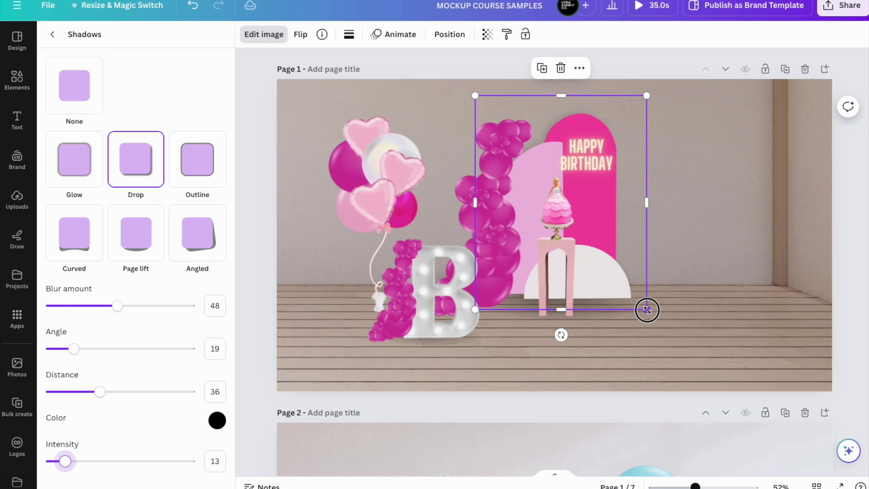
{"action": "left_click_drag", "start_coordinate": [647, 310], "coordinate": [654, 316]}
{"action": "left_click", "coordinate": [674, 301]}
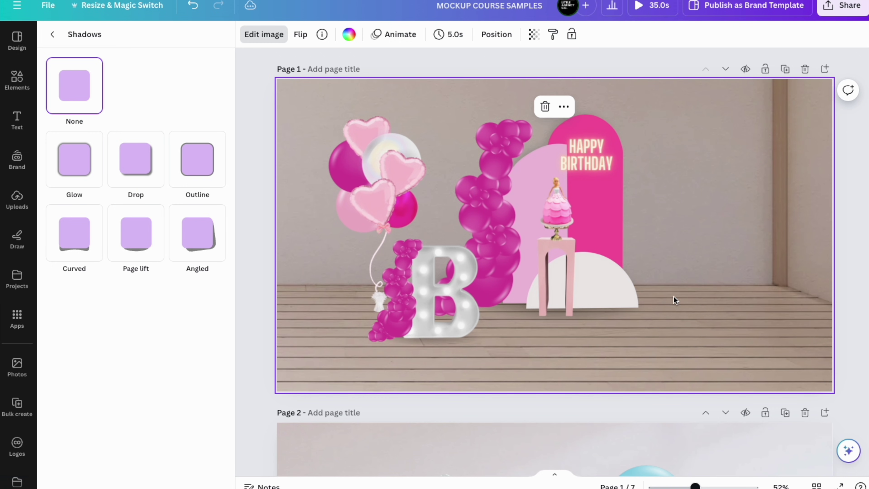
Restyle HAPPY BIRTHDAY as neon lowercase Playlist Script text at size 40.6 and widen its box
{"action": "left_click", "coordinate": [566, 172]}
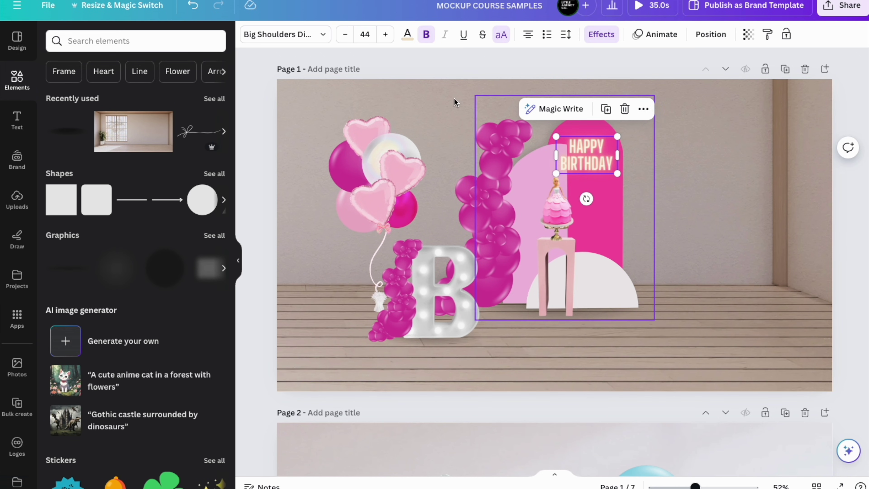
{"action": "left_click", "coordinate": [318, 35]}
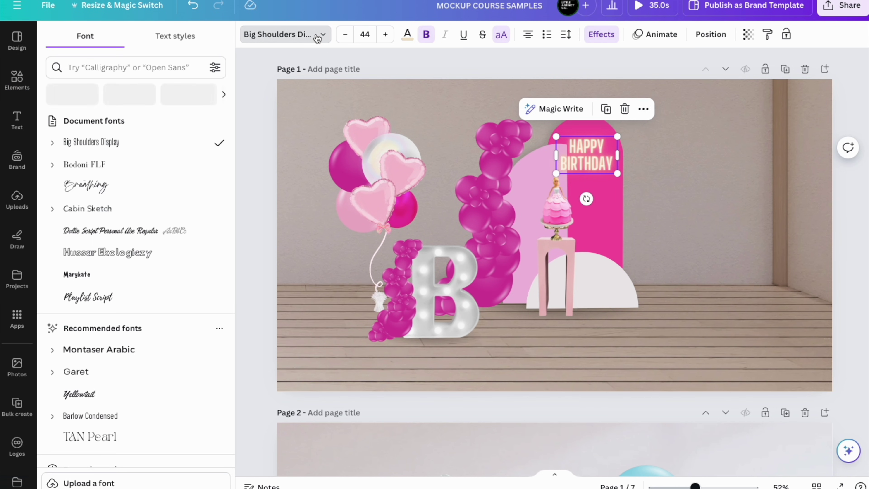
{"action": "left_click", "coordinate": [138, 189]}
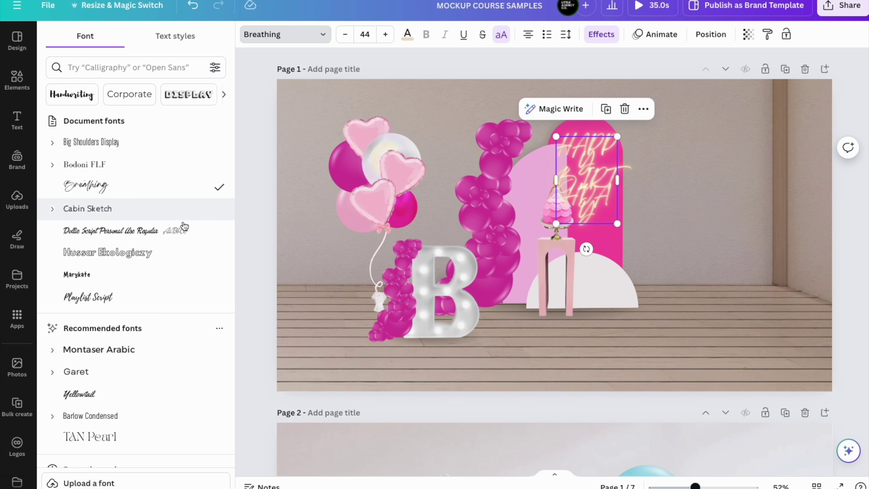
{"action": "left_click", "coordinate": [595, 39]}
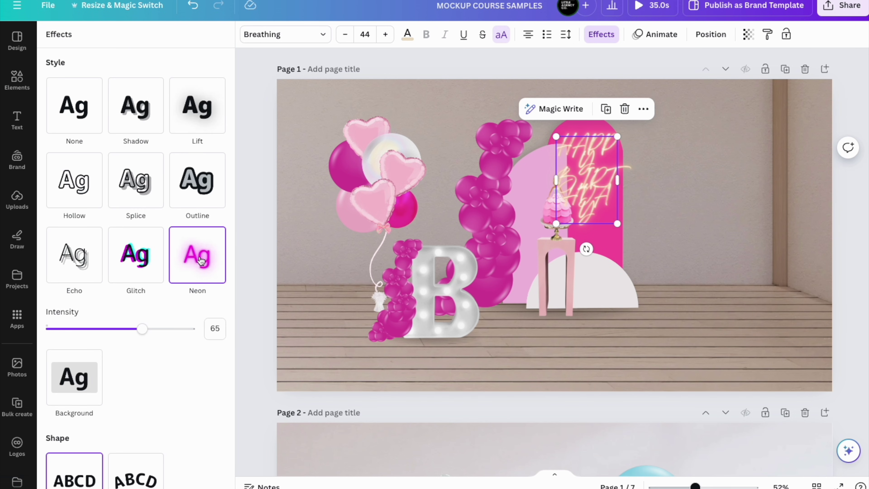
{"action": "left_click", "coordinate": [408, 35]}
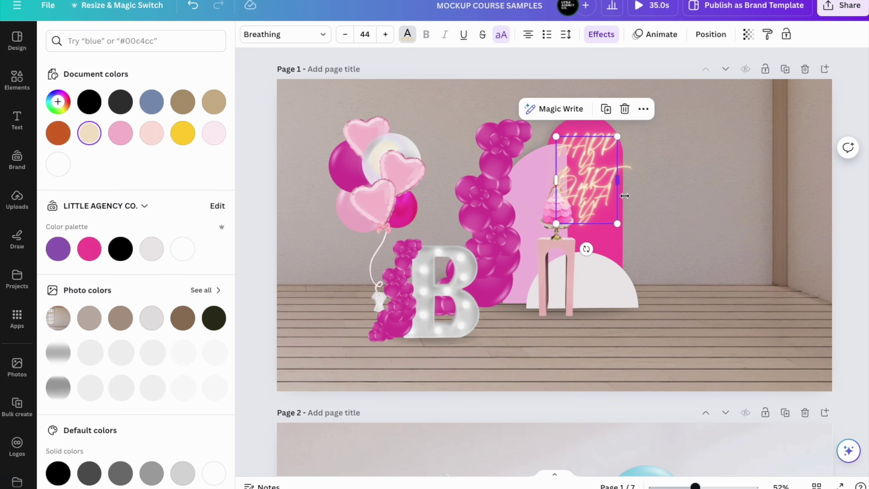
{"action": "left_click", "coordinate": [501, 34]}
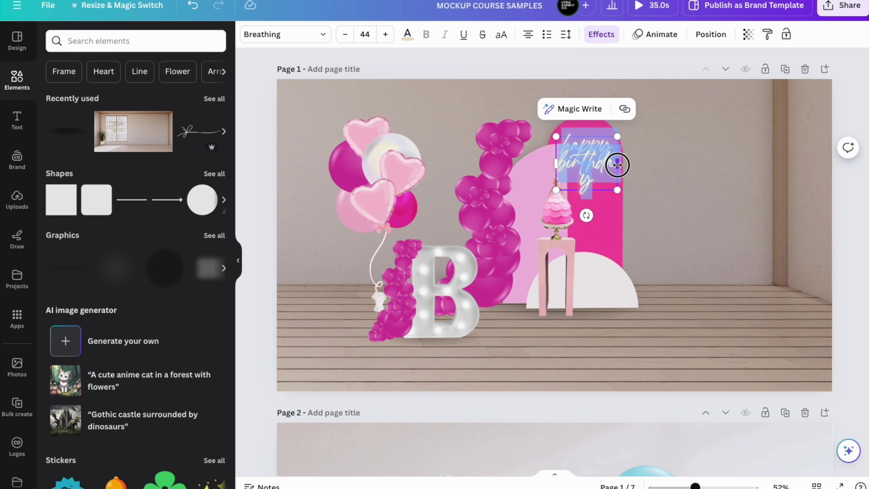
{"action": "left_click_drag", "start_coordinate": [617, 164], "coordinate": [582, 153]}
{"action": "left_click", "coordinate": [655, 186]}
{"action": "left_click", "coordinate": [611, 155]}
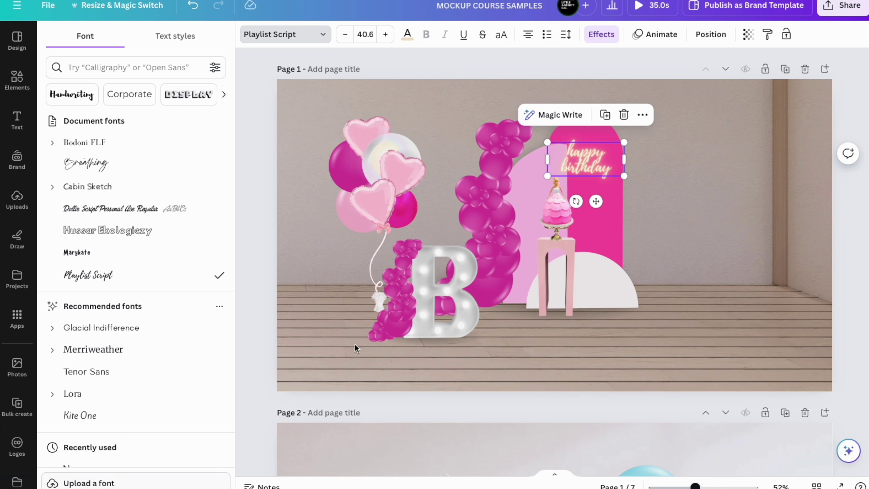
Nudge the pink pedestal under the cake stand and trim both its sides inward
{"action": "left_click", "coordinate": [556, 205]}
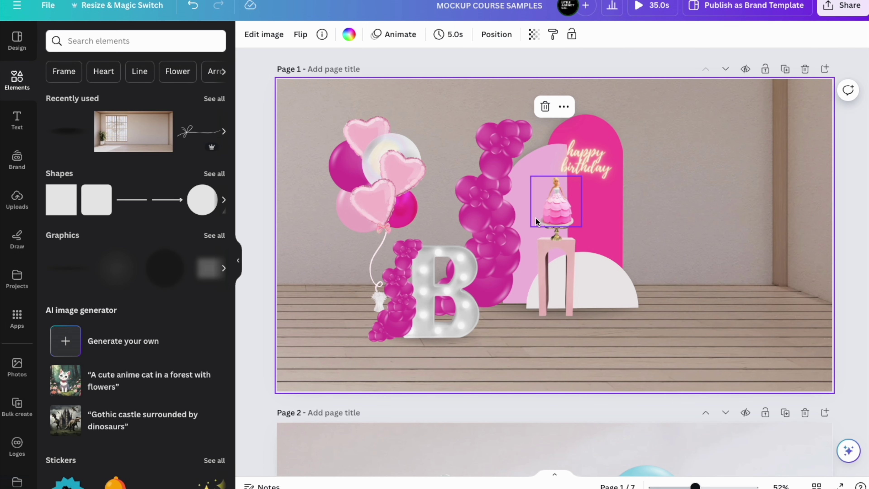
{"action": "left_click", "coordinate": [555, 266]}
{"action": "left_click_drag", "start_coordinate": [556, 265], "coordinate": [560, 263]}
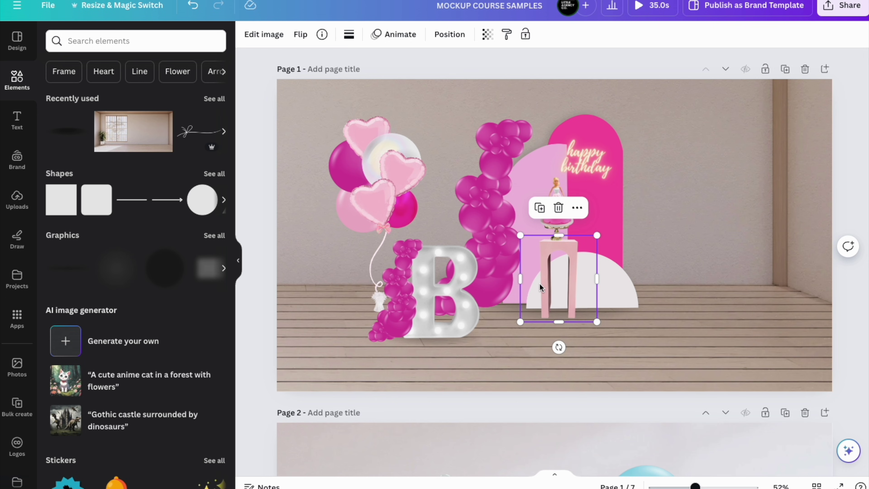
{"action": "left_click_drag", "start_coordinate": [597, 279], "coordinate": [581, 279]}
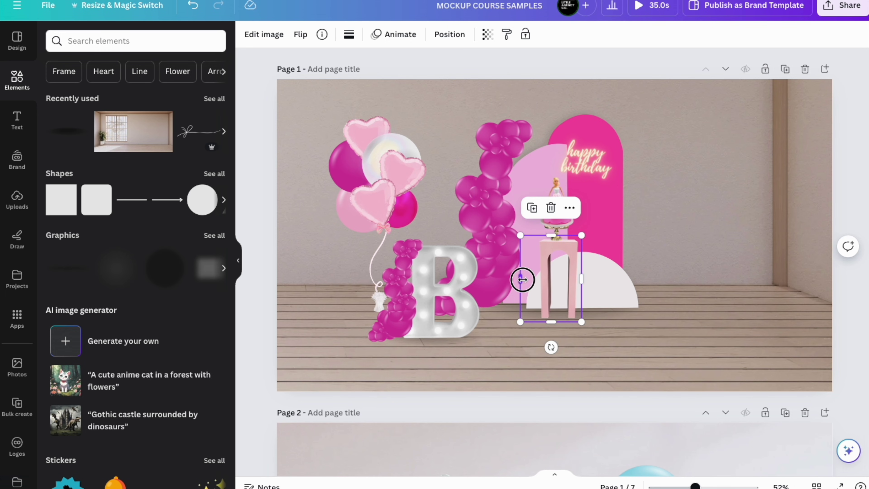
{"action": "left_click_drag", "start_coordinate": [522, 279], "coordinate": [536, 279]}
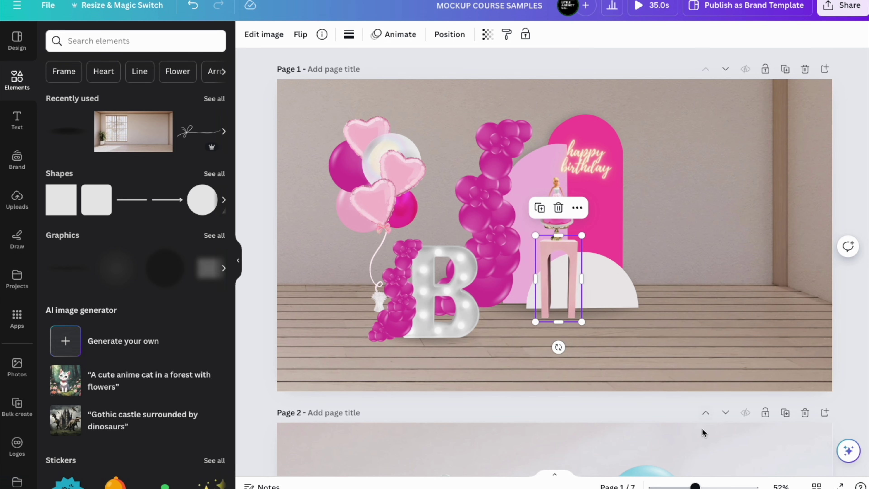
{"action": "left_click_drag", "start_coordinate": [695, 486], "coordinate": [721, 485]}
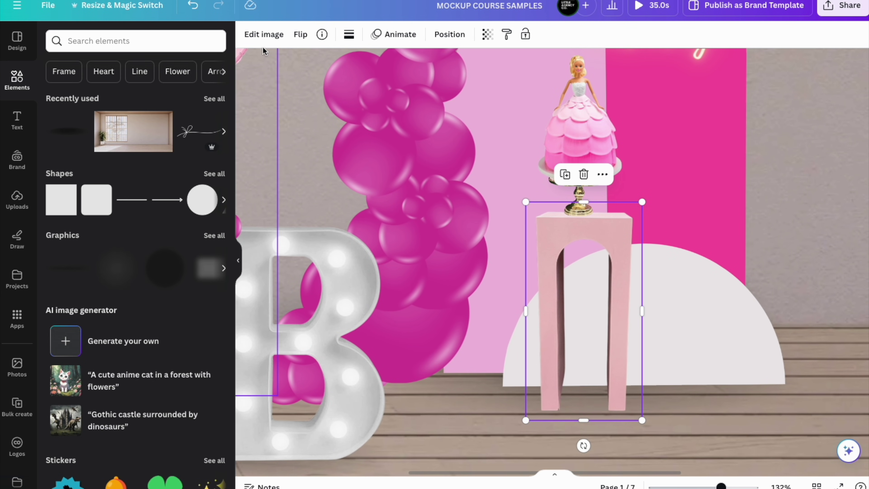
Pick the pedestal's dark shading tone under Color edit and start shifting its hue
{"action": "left_click", "coordinate": [272, 36]}
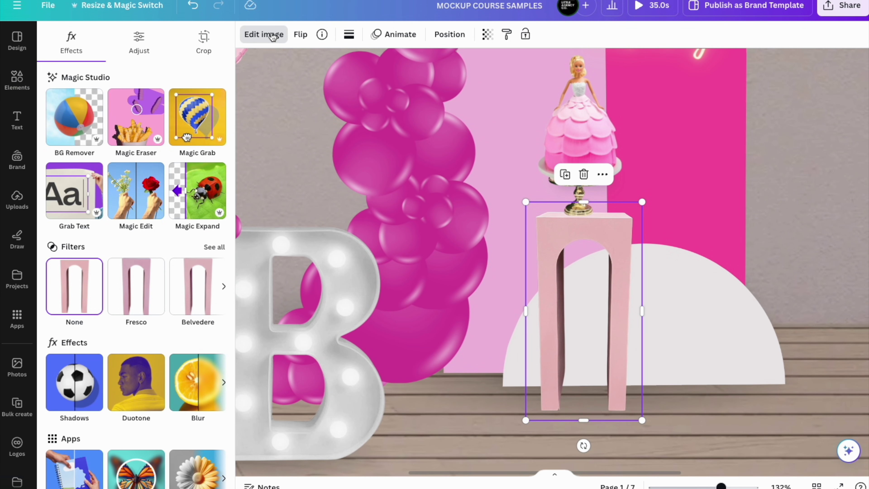
{"action": "left_click", "coordinate": [138, 48]}
{"action": "scroll", "coordinate": [142, 247], "scroll_direction": "down", "scroll_amount": 10}
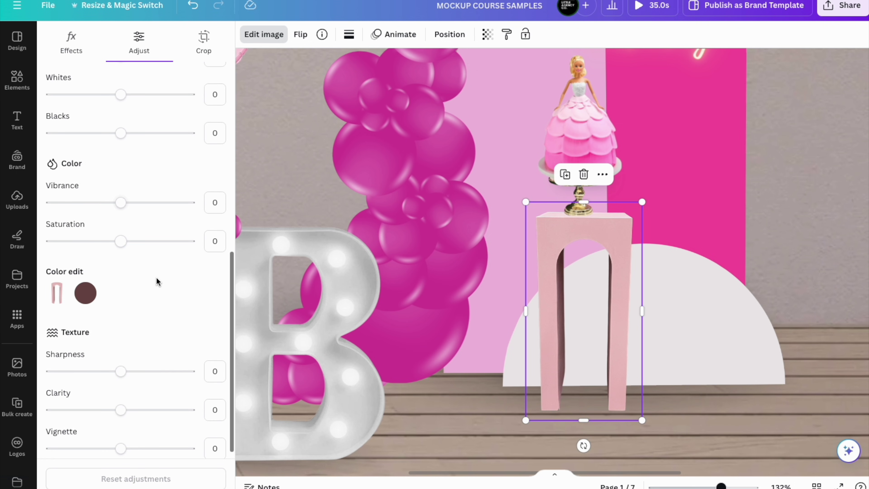
{"action": "scroll", "coordinate": [156, 282], "scroll_direction": "down", "scroll_amount": 1}
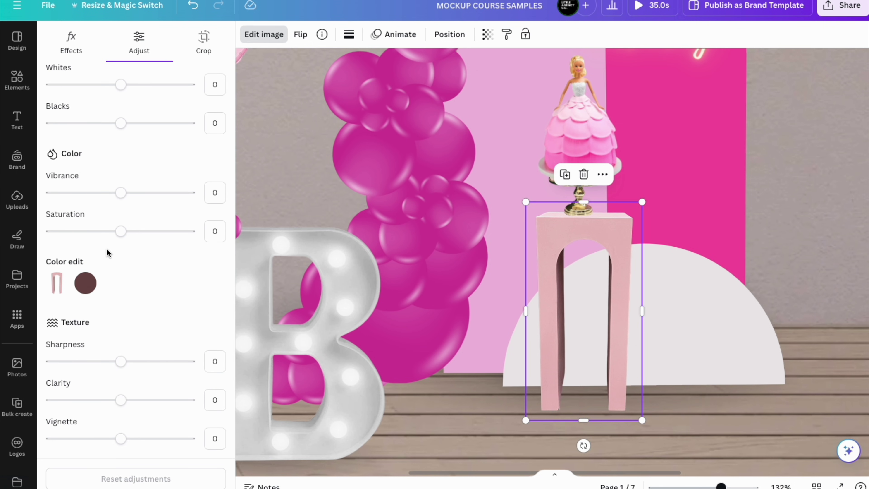
{"action": "left_click", "coordinate": [85, 283]}
{"action": "left_click_drag", "start_coordinate": [121, 336], "coordinate": [68, 355]}
Settle the pedestal's shading colour at hue -22, saturation 0, brightness 6
{"action": "left_click_drag", "start_coordinate": [117, 377], "coordinate": [195, 376]}
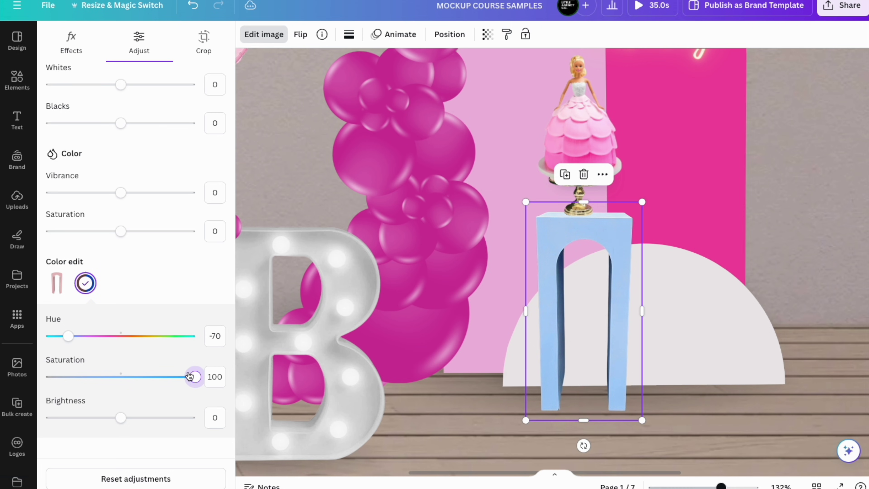
{"action": "left_click_drag", "start_coordinate": [71, 344], "coordinate": [59, 339]}
{"action": "left_click_drag", "start_coordinate": [194, 377], "coordinate": [131, 399]}
{"action": "left_click_drag", "start_coordinate": [60, 339], "coordinate": [109, 340]}
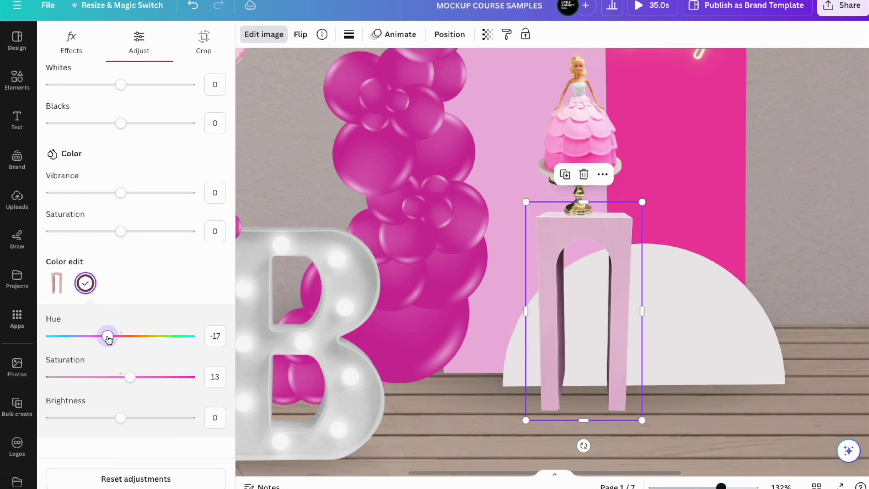
{"action": "mouse_move", "coordinate": [121, 417]}
{"action": "left_mouse_down"}
{"action": "mouse_move", "coordinate": [135, 417]}
{"action": "mouse_move", "coordinate": [124, 418]}
{"action": "left_mouse_up"}
{"action": "left_click_drag", "start_coordinate": [130, 378], "coordinate": [121, 384]}
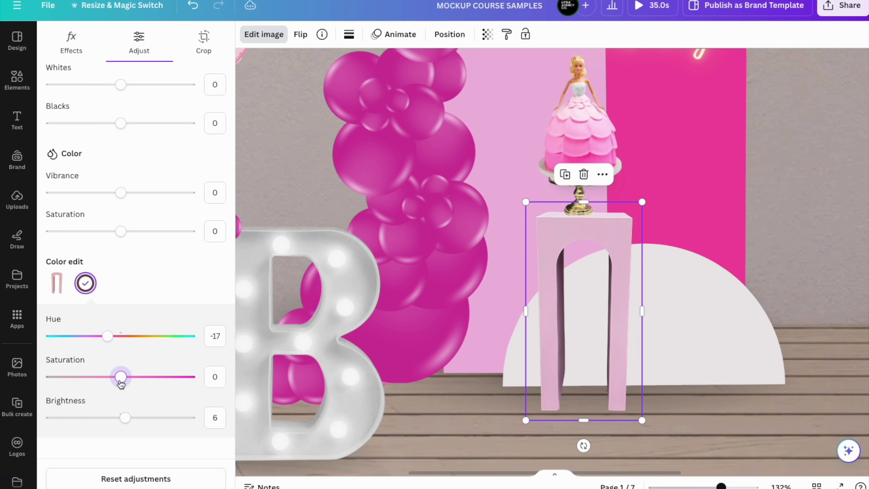
{"action": "left_click_drag", "start_coordinate": [109, 341], "coordinate": [104, 340]}
Fully saturate the pedestal's colour and push its tint strongly toward pink
{"action": "left_click", "coordinate": [654, 277]}
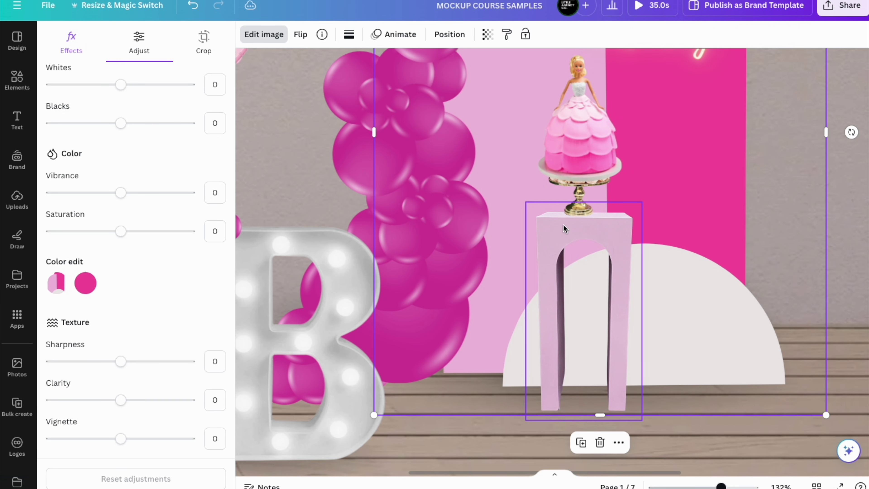
{"action": "mouse_move", "coordinate": [721, 486]}
{"action": "left_mouse_down"}
{"action": "mouse_move", "coordinate": [703, 485]}
{"action": "mouse_move", "coordinate": [721, 486]}
{"action": "left_mouse_up"}
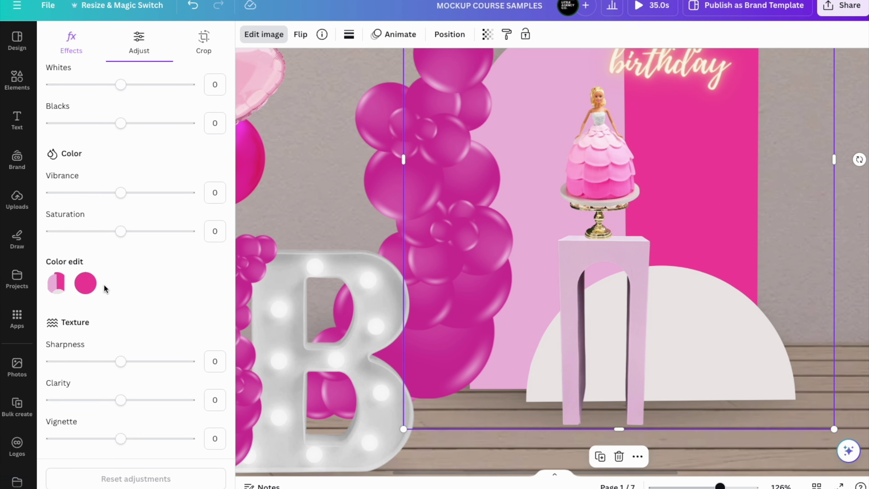
{"action": "left_click", "coordinate": [86, 284]}
{"action": "key", "text": "ctrl+z"}
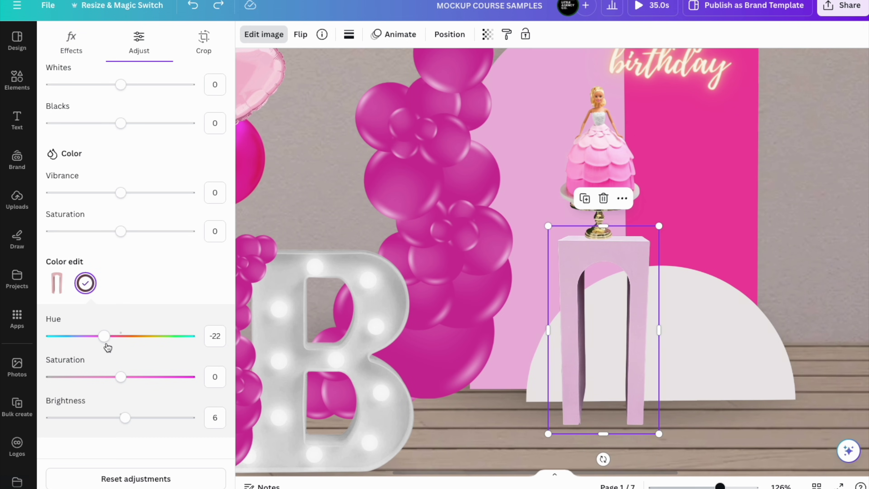
{"action": "left_click_drag", "start_coordinate": [125, 385], "coordinate": [219, 375]}
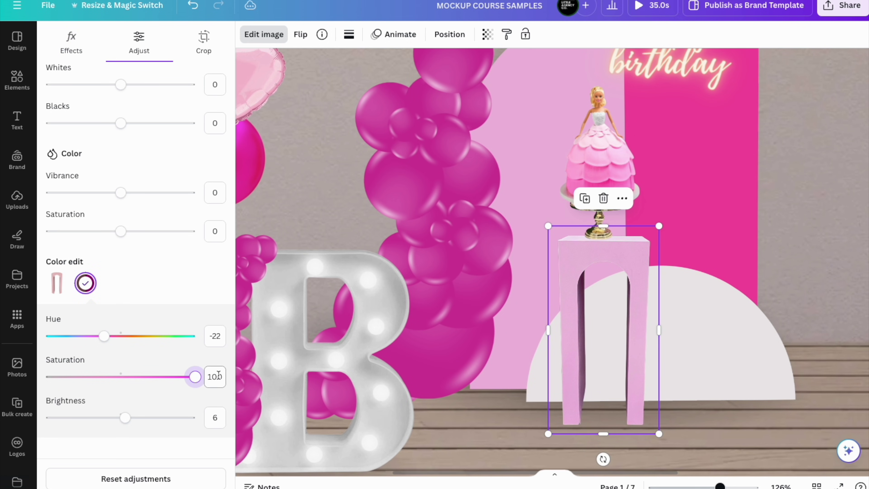
{"action": "scroll", "coordinate": [151, 190], "scroll_direction": "up", "scroll_amount": 10}
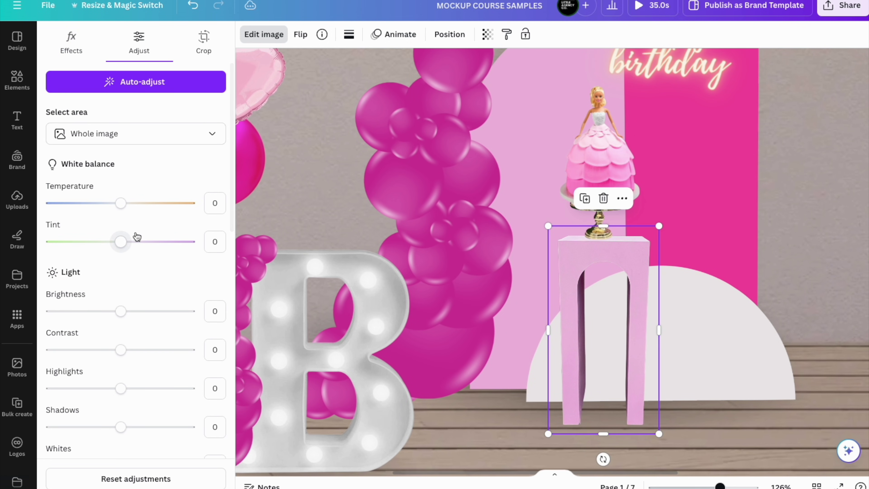
{"action": "left_click_drag", "start_coordinate": [122, 242], "coordinate": [185, 241]}
{"action": "left_click_drag", "start_coordinate": [120, 203], "coordinate": [182, 209]}
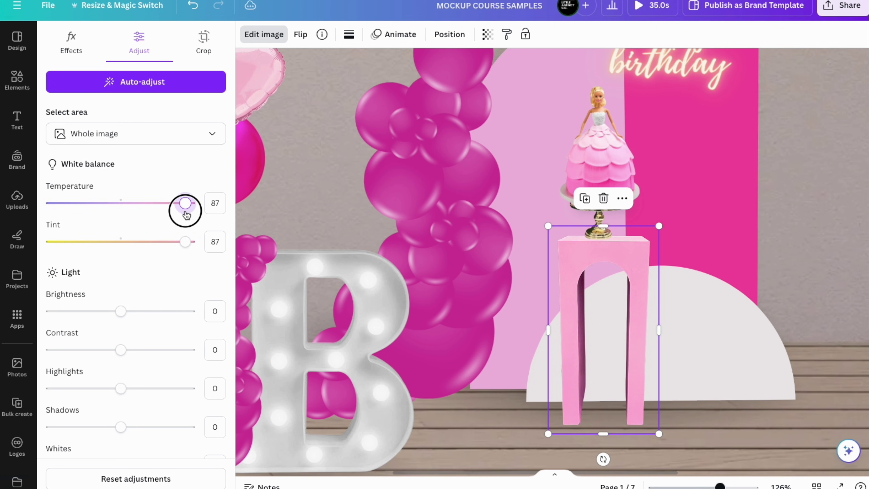
{"action": "left_click_drag", "start_coordinate": [184, 242], "coordinate": [186, 242]}
Darken the pedestal and boost its saturation into a deep hot pink matching the backdrop
{"action": "left_click_drag", "start_coordinate": [120, 311], "coordinate": [101, 314]}
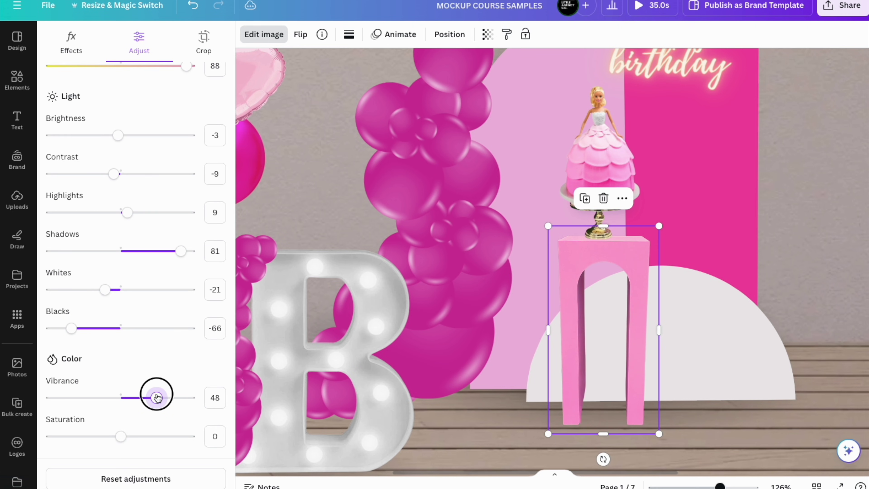
{"action": "left_click_drag", "start_coordinate": [155, 396], "coordinate": [181, 384]}
{"action": "left_click_drag", "start_coordinate": [121, 436], "coordinate": [194, 435]}
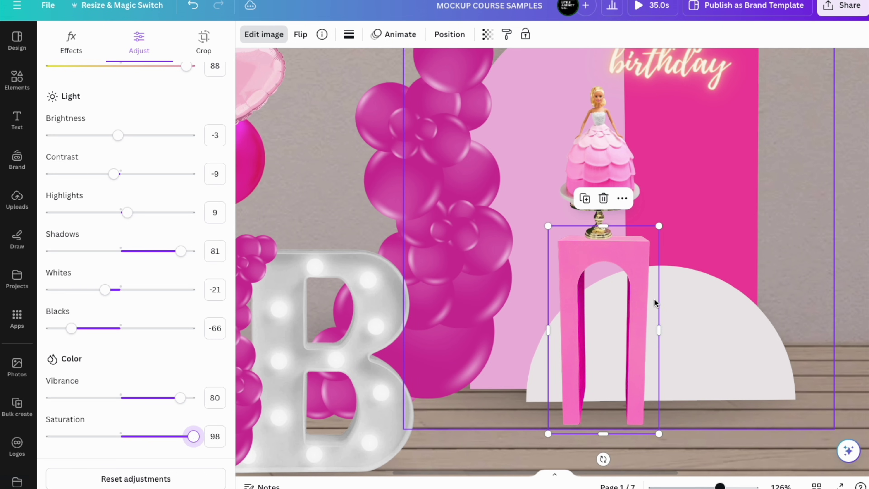
{"action": "scroll", "coordinate": [125, 385], "scroll_direction": "down", "scroll_amount": 4}
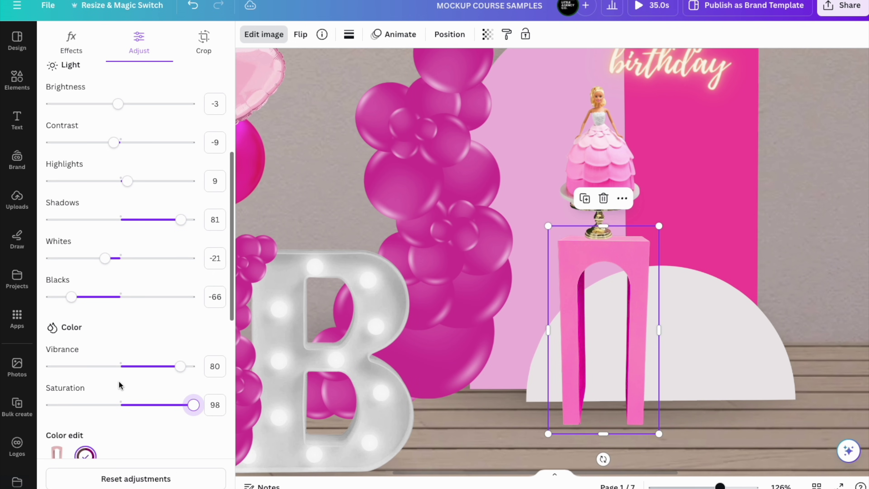
{"action": "scroll", "coordinate": [123, 385], "scroll_direction": "down", "scroll_amount": 2}
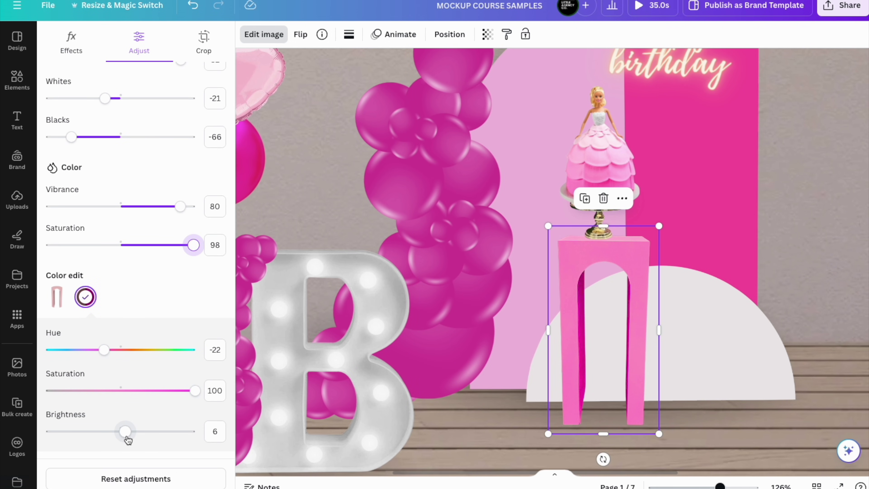
{"action": "left_click", "coordinate": [119, 433]}
{"action": "left_click_drag", "start_coordinate": [118, 440], "coordinate": [66, 441]}
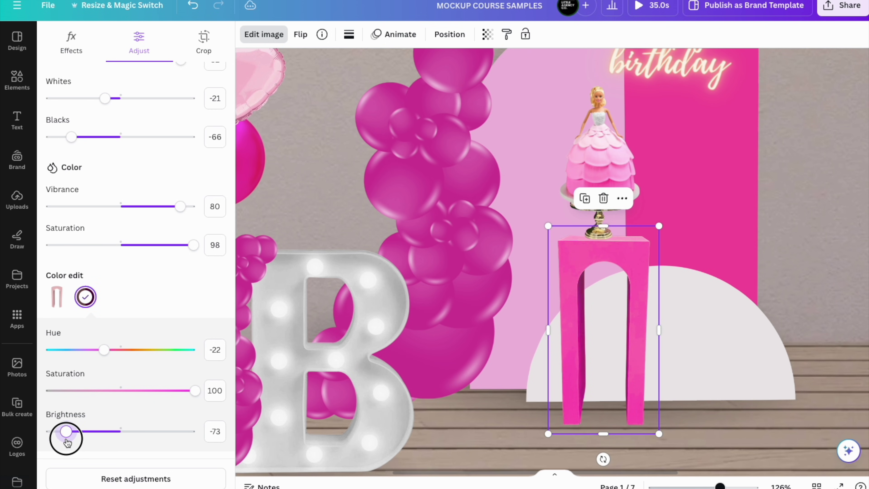
Raise the arch backdrop slightly and settle the doll cake down onto the gold cake stand
{"action": "left_click", "coordinate": [786, 404]}
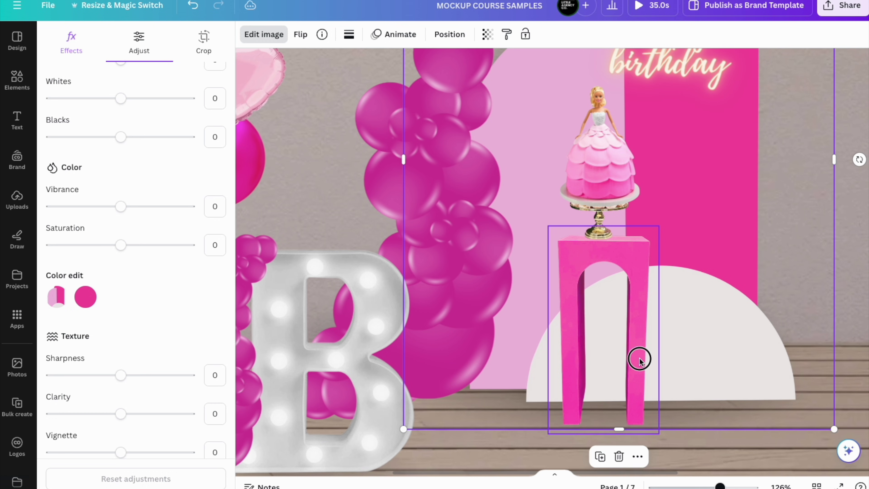
{"action": "left_click_drag", "start_coordinate": [639, 368], "coordinate": [636, 352]}
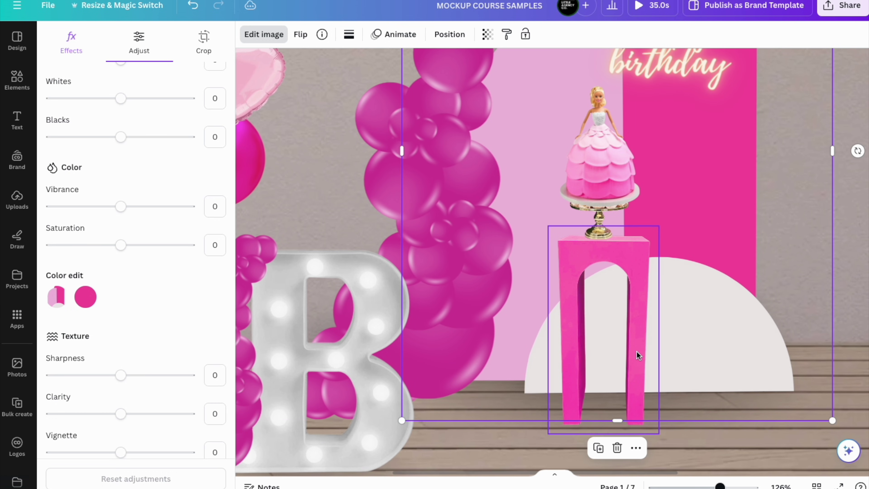
{"action": "left_click", "coordinate": [632, 377]}
{"action": "left_click", "coordinate": [591, 226]}
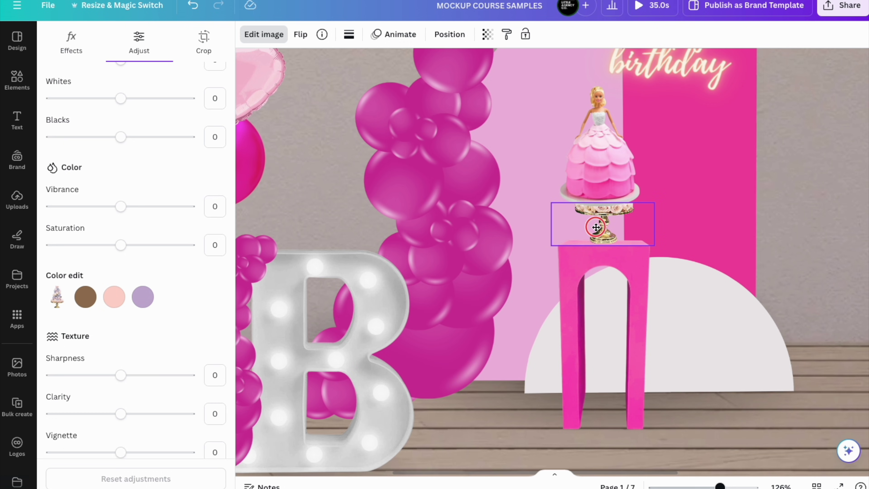
{"action": "left_click", "coordinate": [608, 186]}
{"action": "left_click_drag", "start_coordinate": [589, 150], "coordinate": [597, 156]}
{"action": "left_click", "coordinate": [735, 309]}
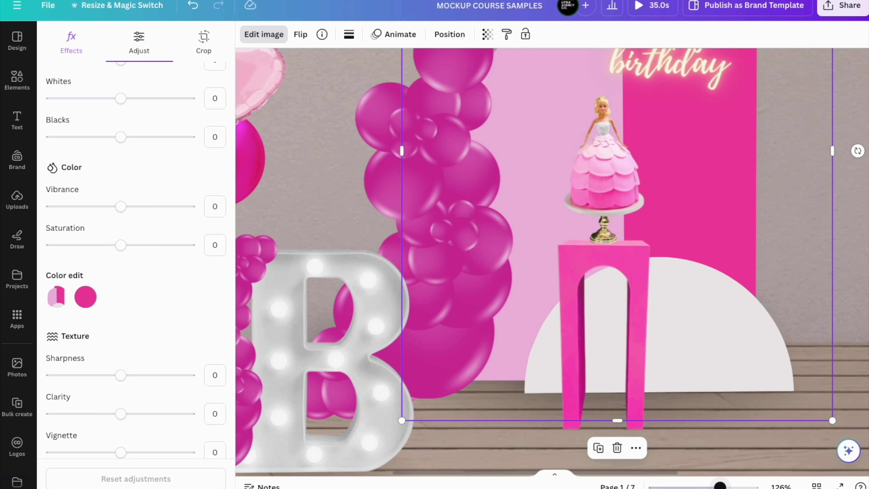
{"action": "left_click_drag", "start_coordinate": [720, 486], "coordinate": [704, 486]}
Move the top balloon cluster down and rotate it to a tilted angle
{"action": "left_click", "coordinate": [733, 395]}
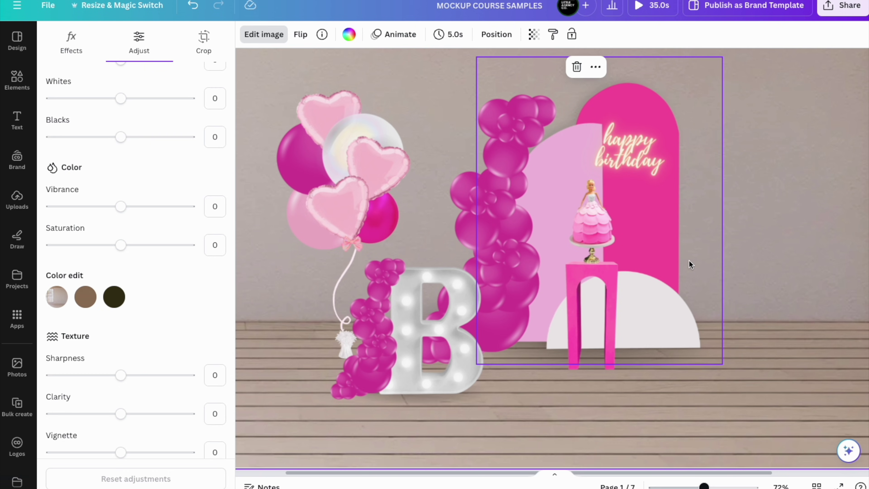
{"action": "left_click", "coordinate": [512, 132]}
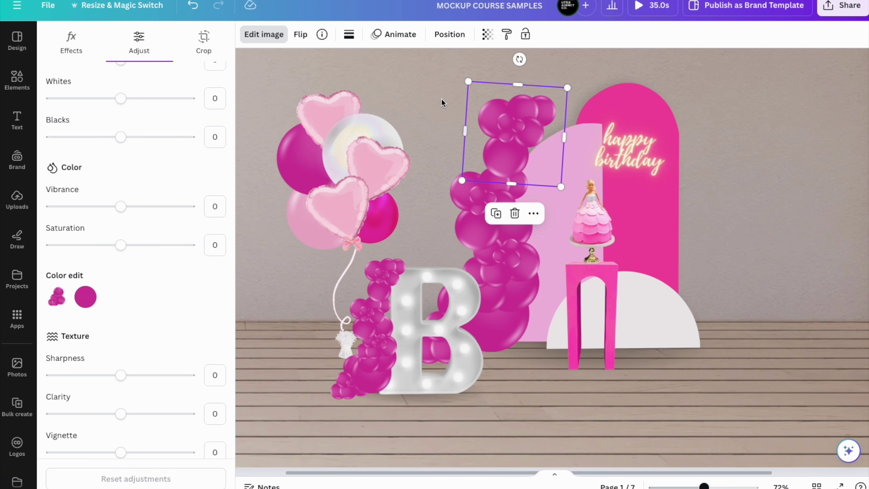
{"action": "left_click_drag", "start_coordinate": [525, 143], "coordinate": [526, 159]}
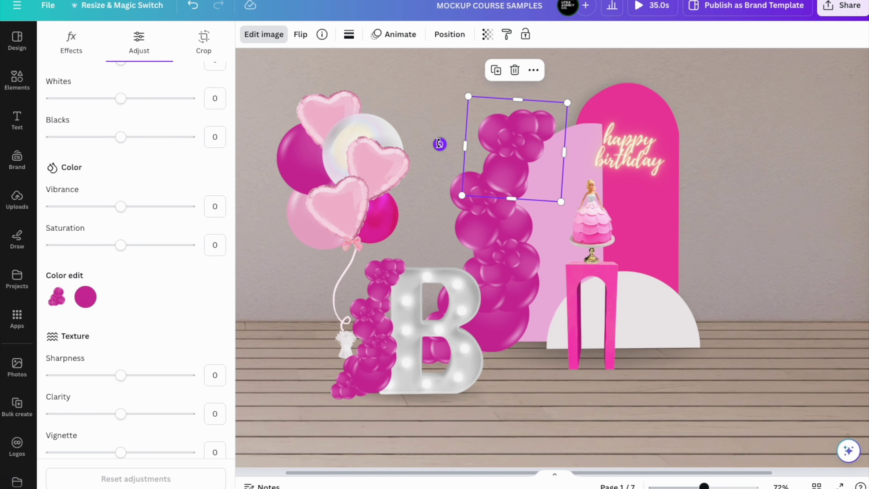
{"action": "left_click_drag", "start_coordinate": [439, 144], "coordinate": [443, 132]}
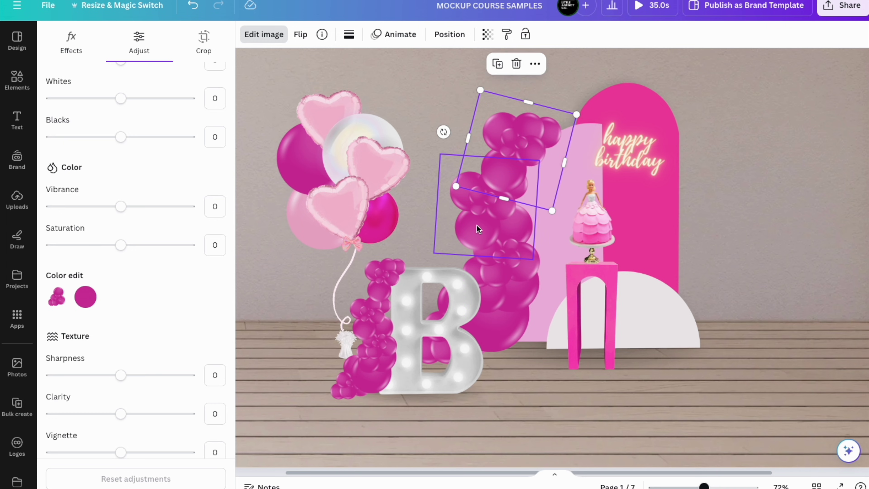
{"action": "left_click", "coordinate": [476, 227]}
{"action": "left_click_drag", "start_coordinate": [411, 200], "coordinate": [507, 164]}
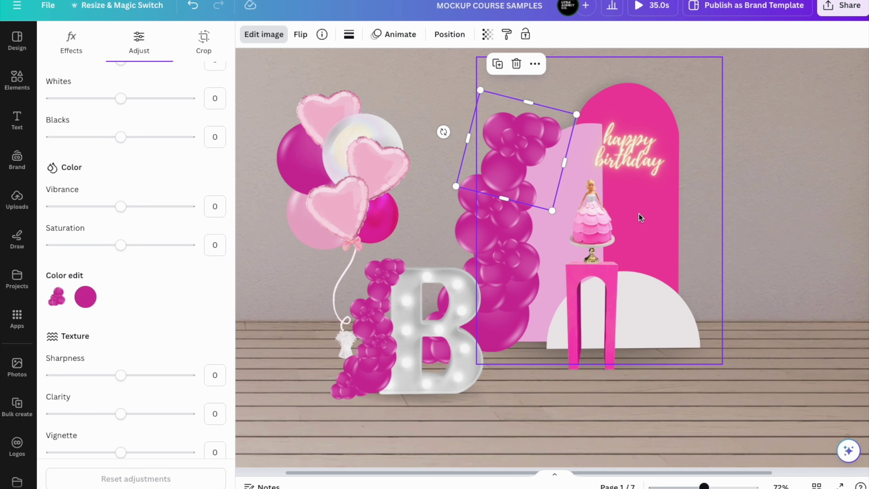
Recolour the balloon cluster to saturation 42 and hue 3, moving it onto the arch top
{"action": "left_click", "coordinate": [90, 302]}
{"action": "mouse_move", "coordinate": [123, 358]}
{"action": "left_mouse_down"}
{"action": "mouse_move", "coordinate": [132, 357]}
{"action": "mouse_move", "coordinate": [123, 357]}
{"action": "left_mouse_up"}
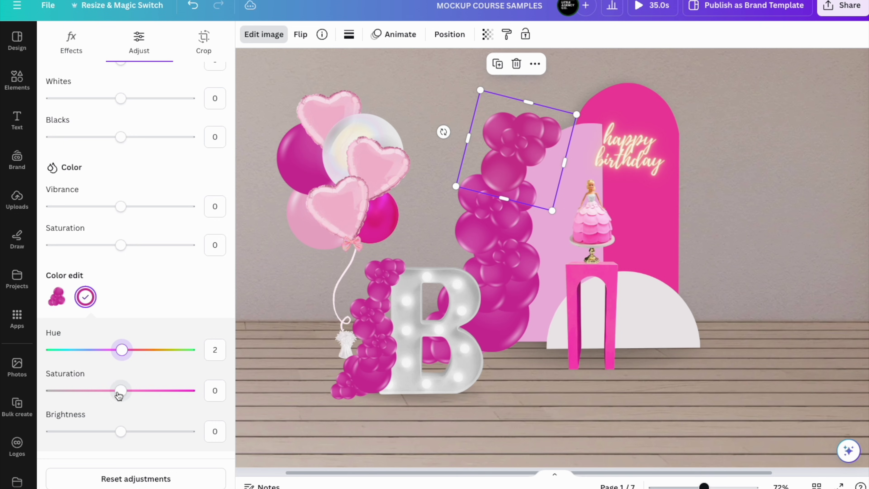
{"action": "left_click_drag", "start_coordinate": [121, 391], "coordinate": [152, 390]}
{"action": "left_click_drag", "start_coordinate": [121, 432], "coordinate": [120, 432]}
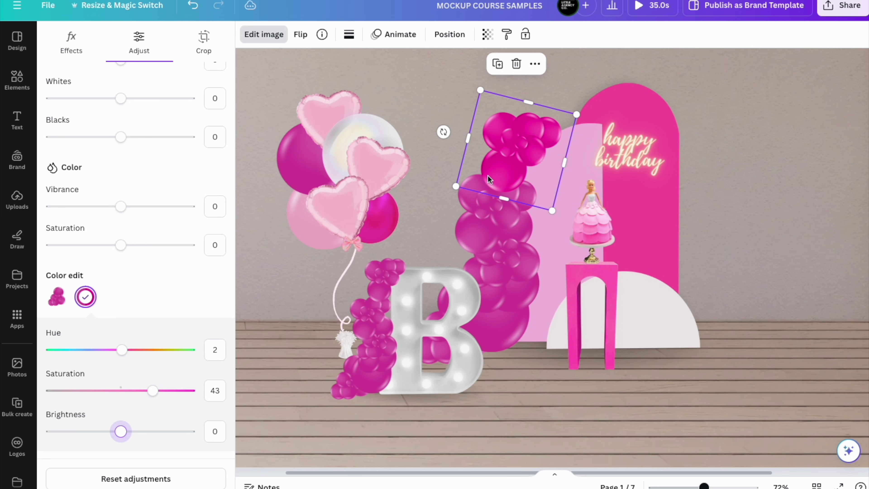
{"action": "left_click_drag", "start_coordinate": [152, 391], "coordinate": [151, 392]}
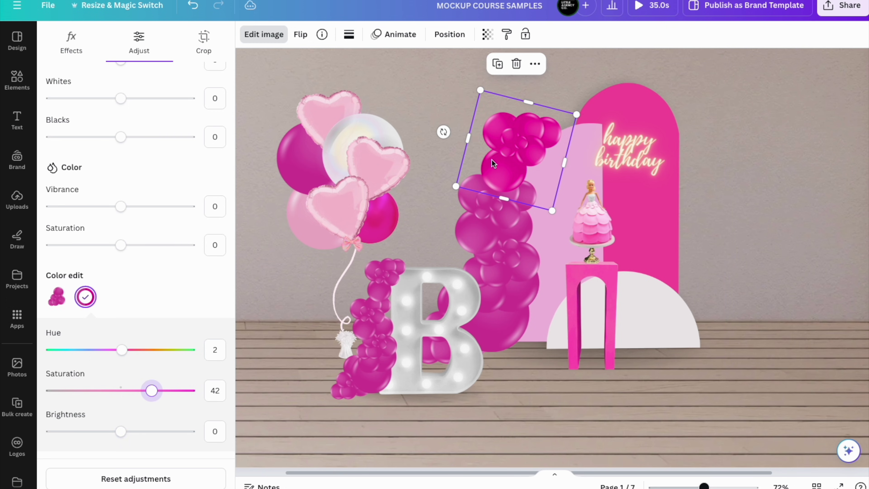
{"action": "left_click_drag", "start_coordinate": [536, 138], "coordinate": [611, 98]}
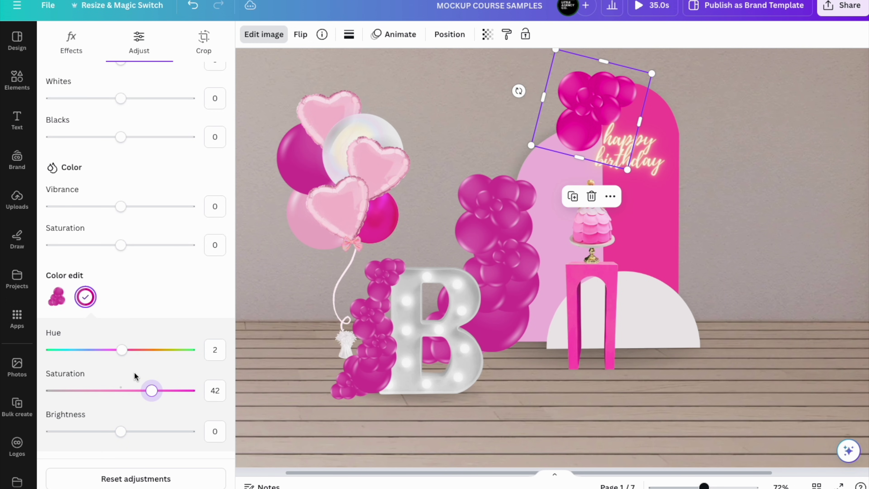
{"action": "left_click_drag", "start_coordinate": [121, 356], "coordinate": [123, 355]}
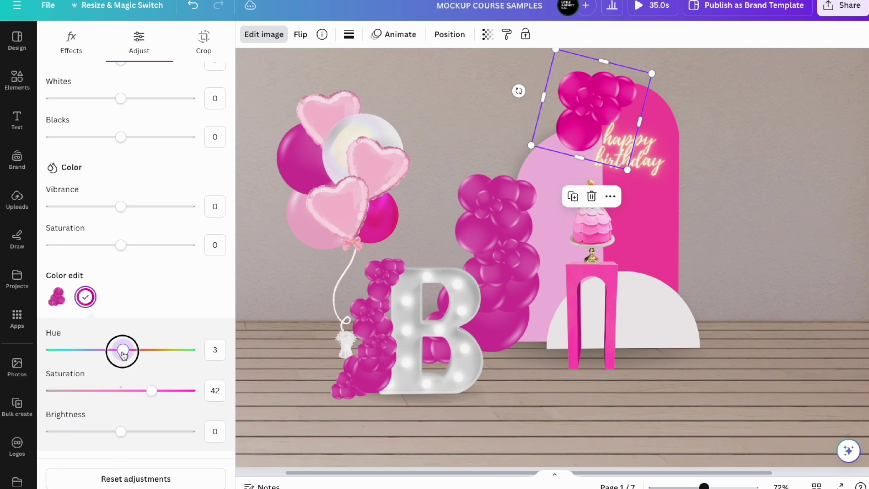
Raise the arch image slightly and place the balloon cluster atop the balloon column
{"action": "left_click", "coordinate": [695, 221]}
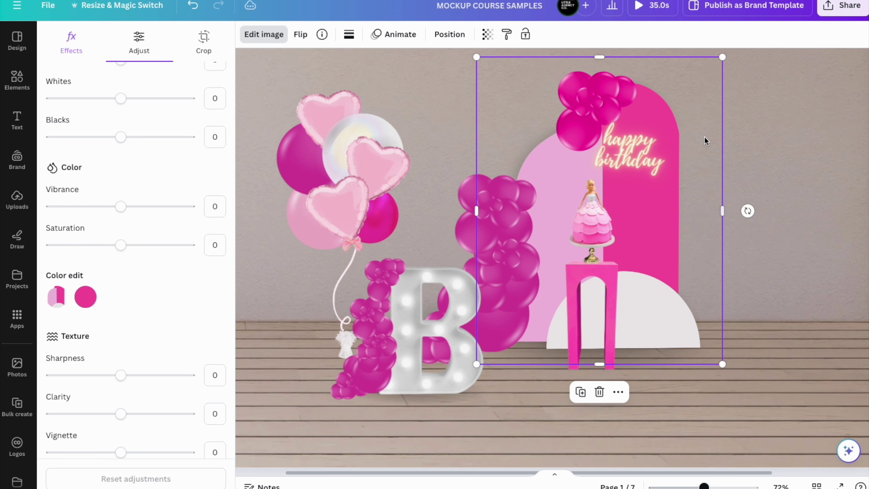
{"action": "left_click_drag", "start_coordinate": [574, 80], "coordinate": [608, 72]}
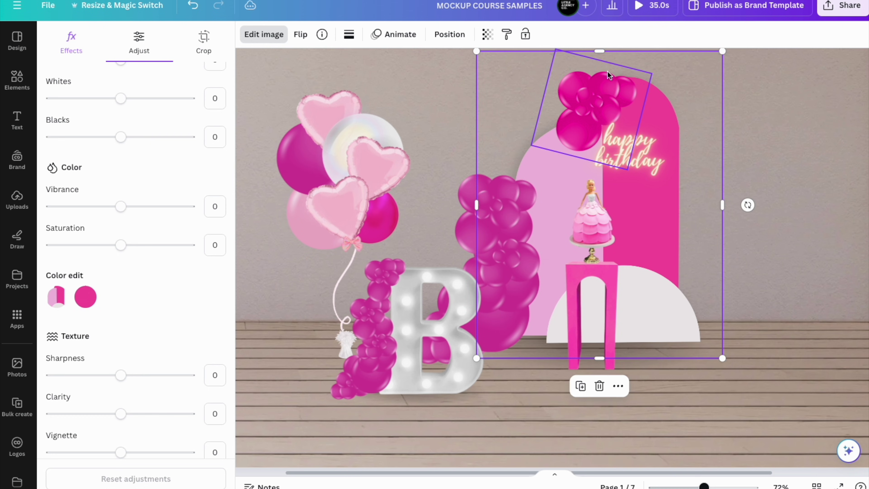
{"action": "left_click", "coordinate": [599, 108]}
{"action": "left_click_drag", "start_coordinate": [592, 107], "coordinate": [519, 151]}
Intensify the balloon column's magenta to saturation 56 and brightness 5
{"action": "left_click", "coordinate": [498, 271]}
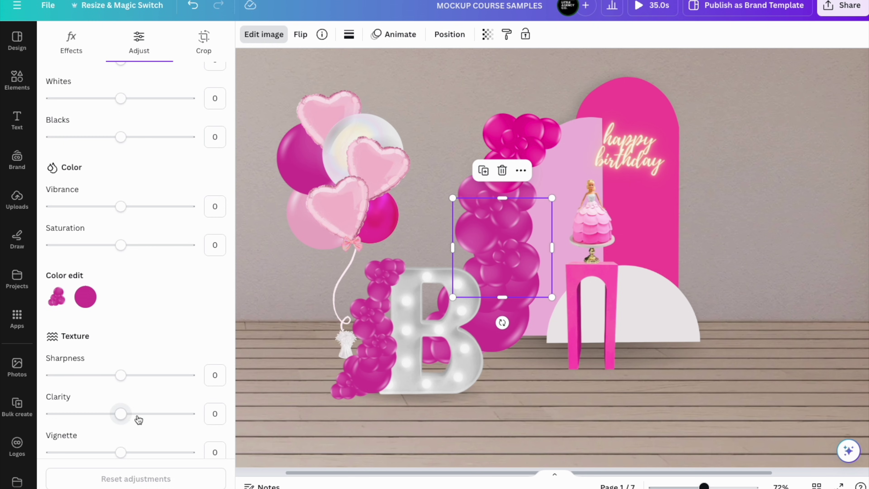
{"action": "left_click", "coordinate": [85, 297]}
{"action": "left_click_drag", "start_coordinate": [120, 390], "coordinate": [163, 391]}
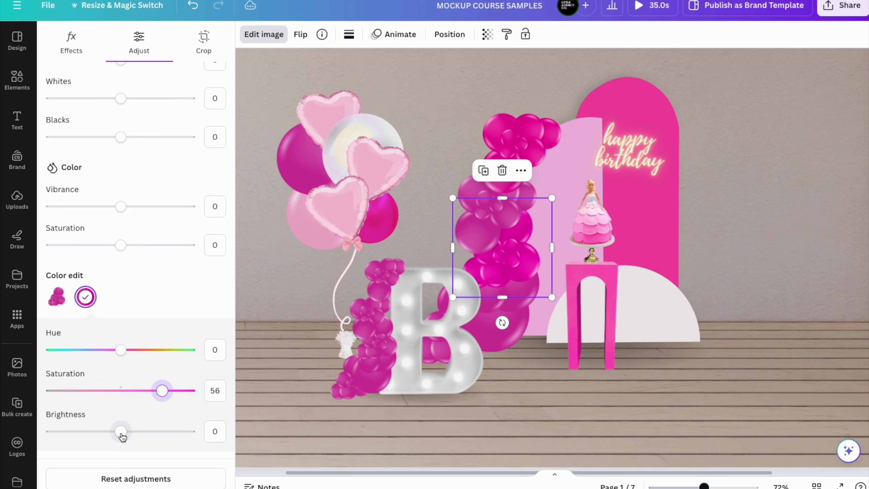
{"action": "mouse_move", "coordinate": [123, 437]}
{"action": "left_mouse_down"}
{"action": "mouse_move", "coordinate": [137, 432]}
{"action": "mouse_move", "coordinate": [124, 432]}
{"action": "left_mouse_up"}
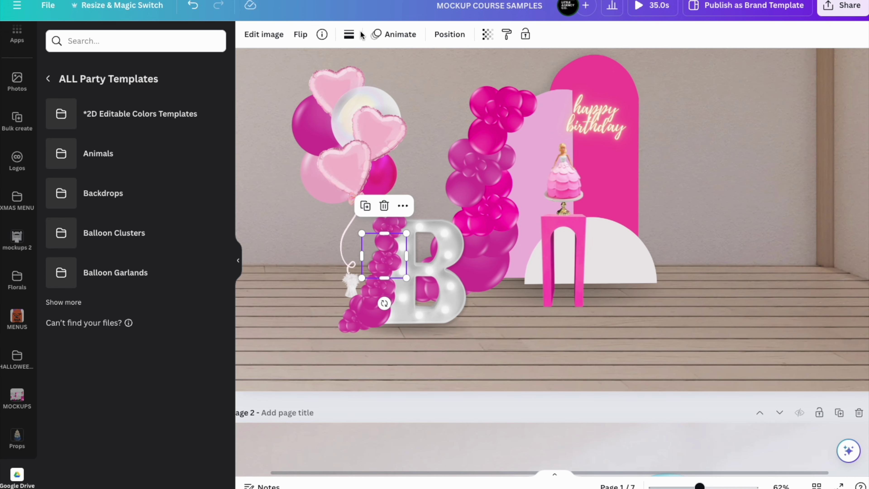
Flip the small balloon cluster, move it beside the letter B, and enlarge and tilt it
{"action": "left_click", "coordinate": [309, 35]}
{"action": "left_click", "coordinate": [334, 62]}
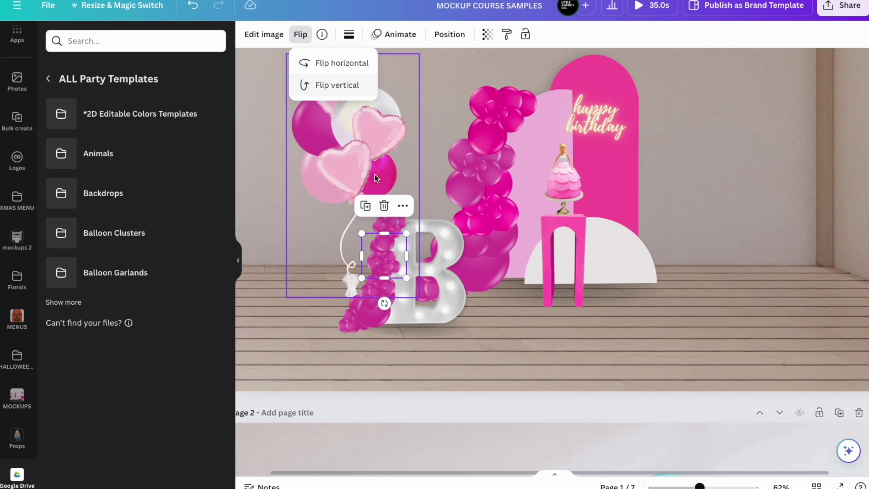
{"action": "left_click_drag", "start_coordinate": [373, 266], "coordinate": [592, 376]}
{"action": "left_click_drag", "start_coordinate": [542, 320], "coordinate": [642, 279]}
{"action": "left_click_drag", "start_coordinate": [653, 340], "coordinate": [658, 340]}
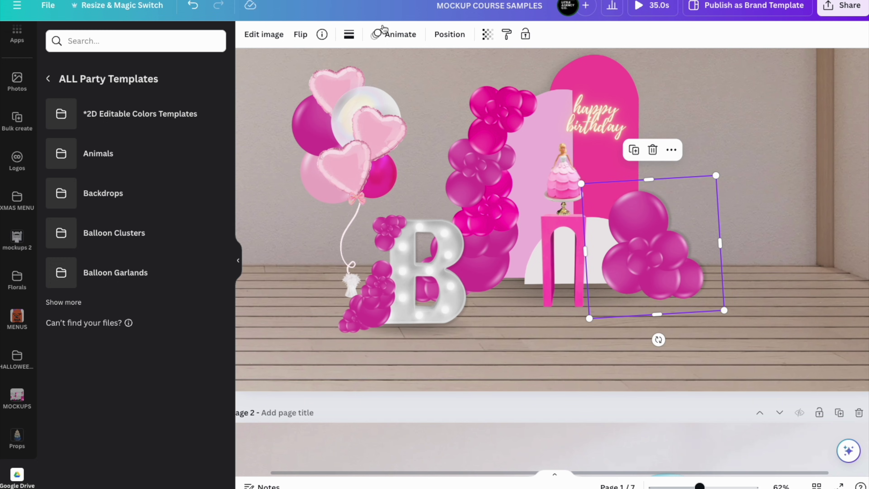
Mirror and flip the cluster upside down, shrink it, and move it to the arch top
{"action": "left_click", "coordinate": [300, 34]}
{"action": "left_click", "coordinate": [331, 65]}
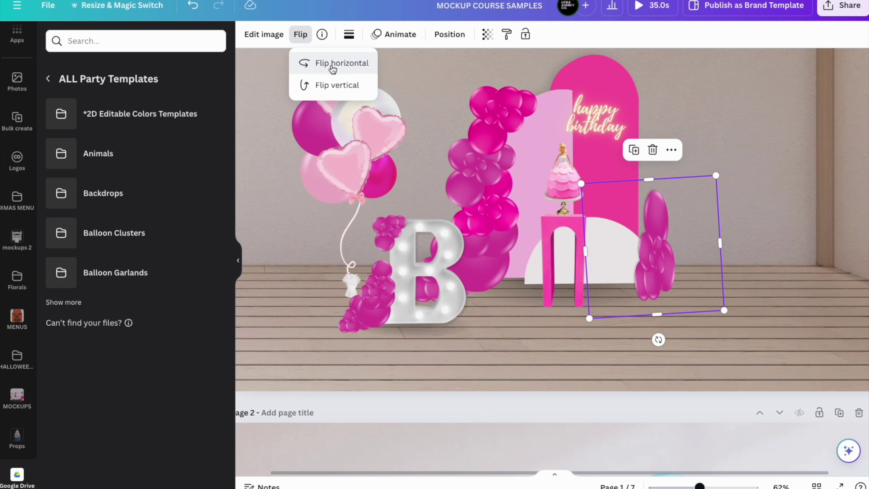
{"action": "left_click", "coordinate": [334, 85]}
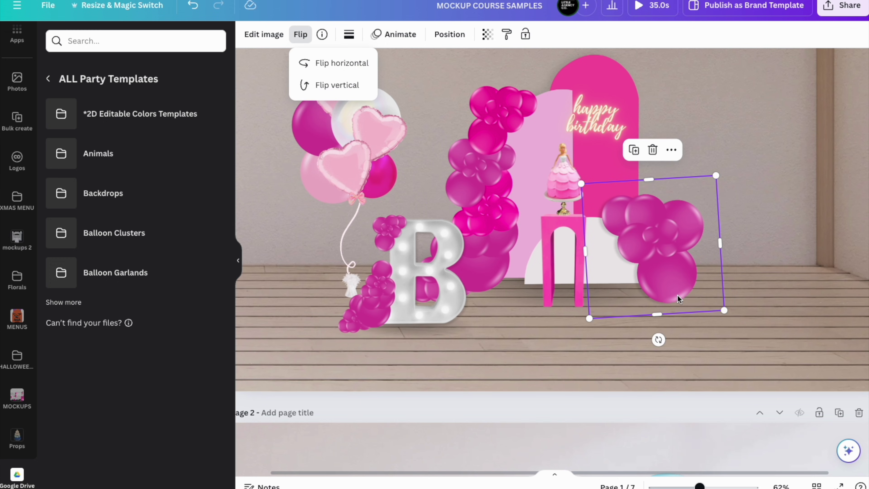
{"action": "left_click_drag", "start_coordinate": [724, 313], "coordinate": [654, 249]}
{"action": "left_click_drag", "start_coordinate": [623, 219], "coordinate": [637, 75]}
{"action": "scroll", "coordinate": [652, 68], "scroll_direction": "up", "scroll_amount": 1}
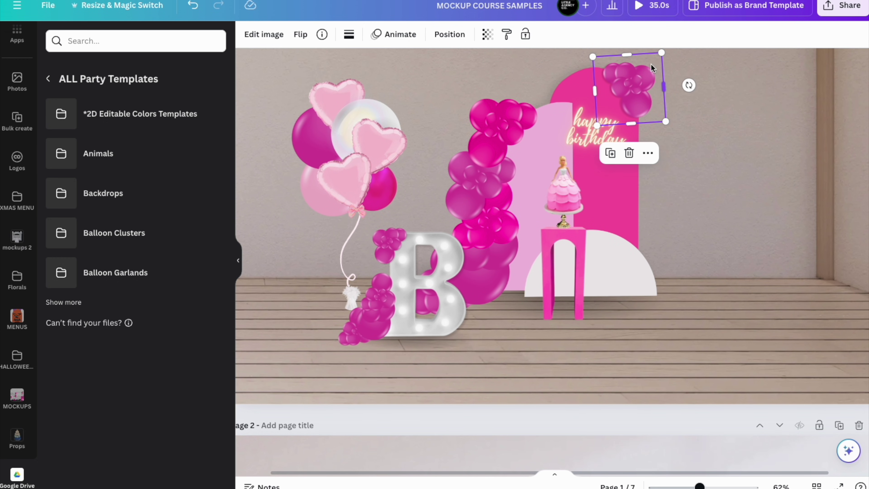
Mirror the cluster again and set it tilted and enlarged on the floor beside the arch
{"action": "left_click", "coordinate": [299, 36]}
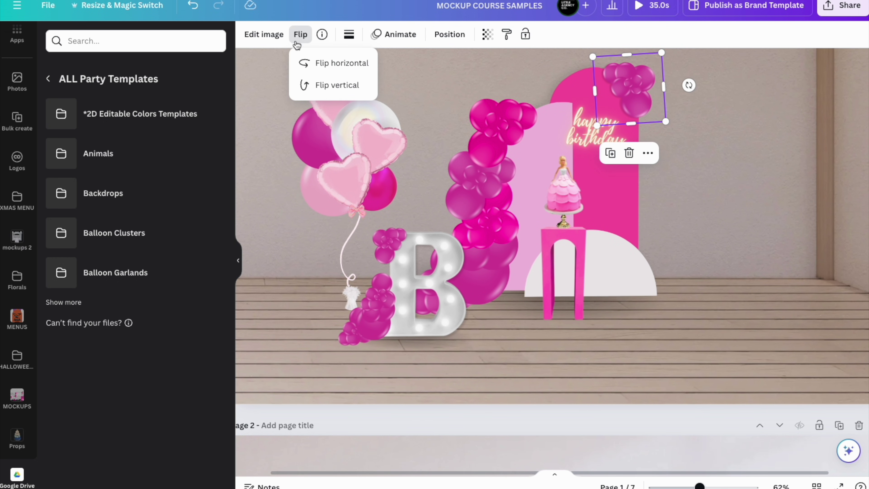
{"action": "left_click", "coordinate": [313, 71]}
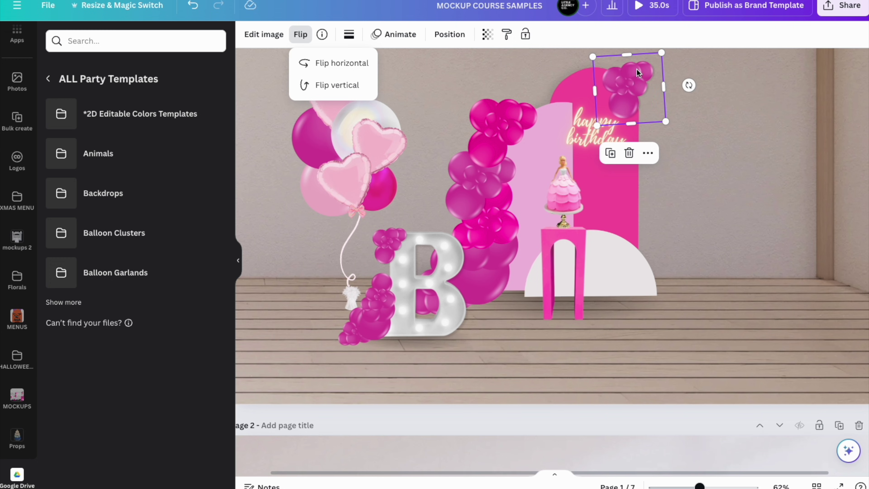
{"action": "left_click_drag", "start_coordinate": [689, 86], "coordinate": [683, 111]}
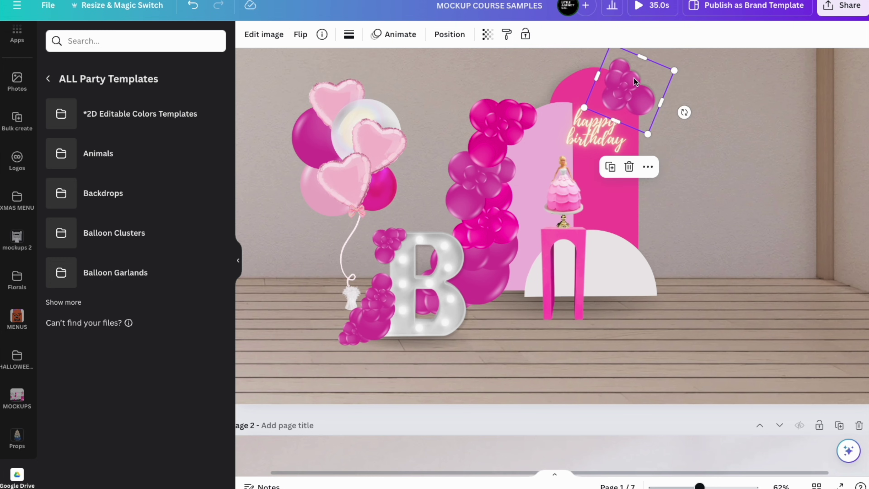
{"action": "left_click_drag", "start_coordinate": [631, 87], "coordinate": [643, 282]}
{"action": "left_click_drag", "start_coordinate": [636, 235], "coordinate": [614, 216]}
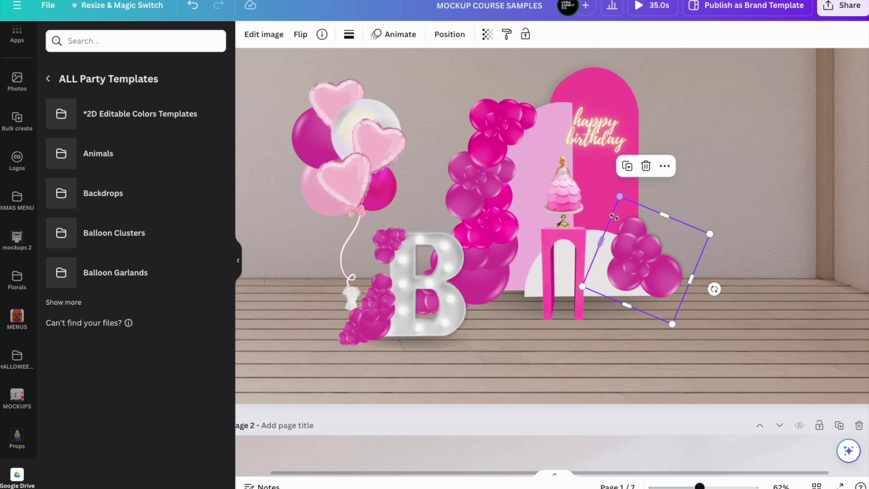
{"action": "left_click_drag", "start_coordinate": [637, 271], "coordinate": [646, 285]}
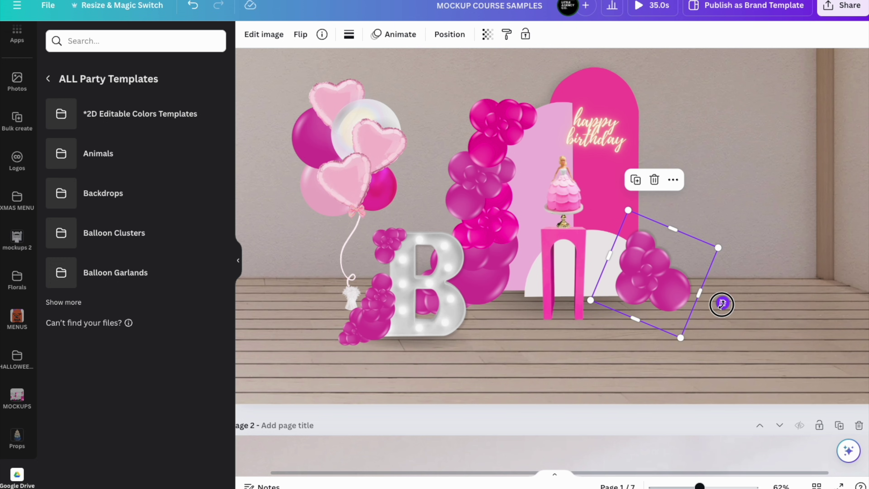
{"action": "left_click_drag", "start_coordinate": [722, 303], "coordinate": [726, 289]}
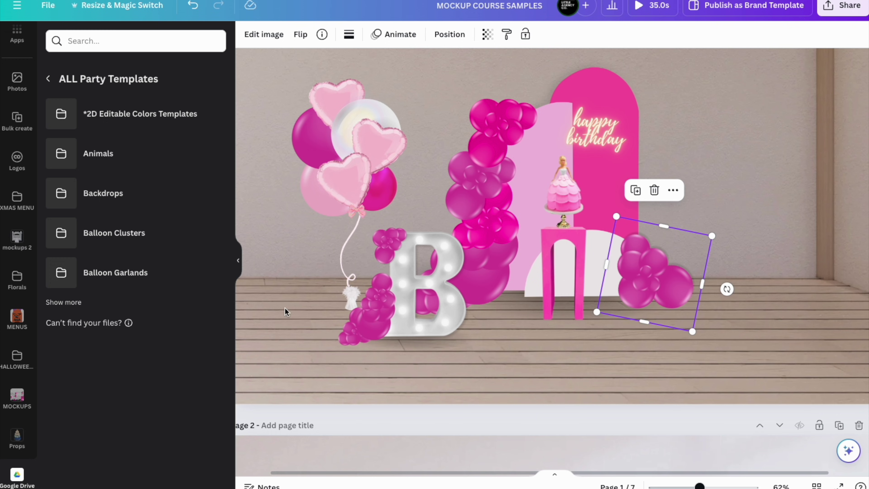
Ungroup the heart-balloon bouquet and make one heart balloon partly see-through
{"action": "left_click", "coordinate": [374, 120]}
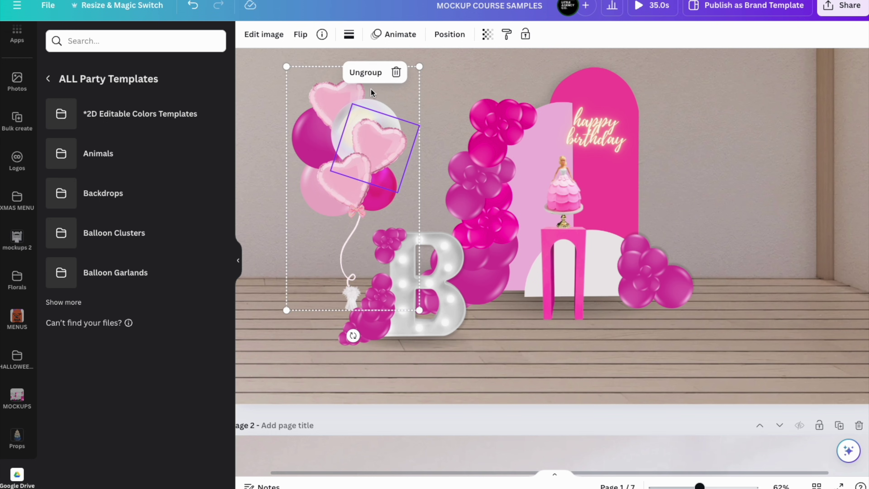
{"action": "left_click", "coordinate": [366, 72]}
{"action": "left_click", "coordinate": [378, 122]}
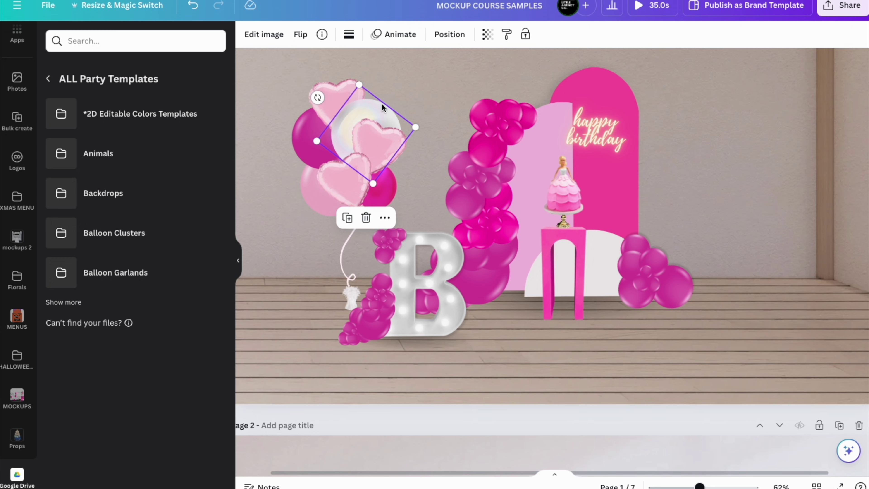
{"action": "left_click", "coordinate": [488, 38]}
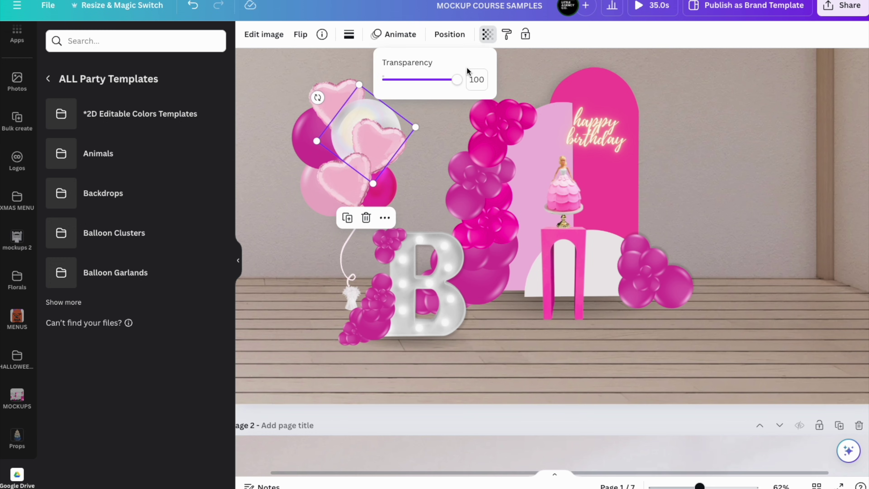
{"action": "left_click_drag", "start_coordinate": [459, 81], "coordinate": [433, 79]}
Make the magenta balloon behind the hearts semi-transparent and nudge its position
{"action": "left_click", "coordinate": [451, 114]}
{"action": "left_click", "coordinate": [301, 140]}
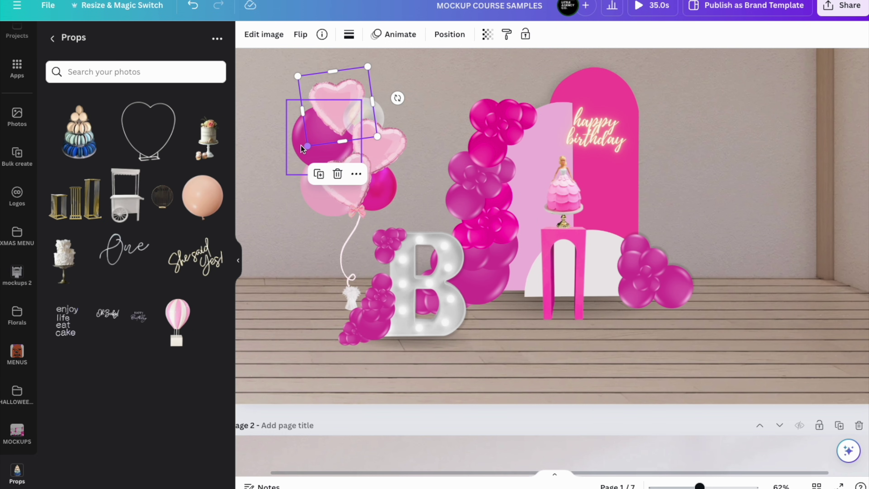
{"action": "left_click", "coordinate": [487, 34]}
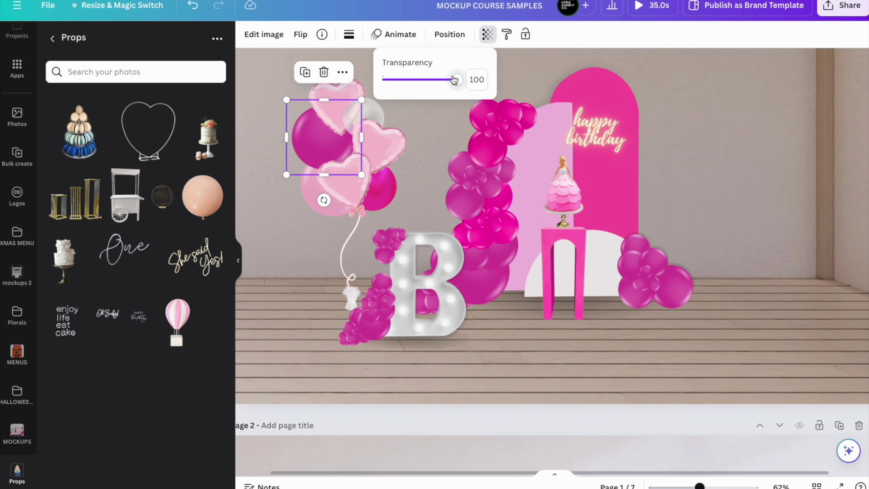
{"action": "left_click_drag", "start_coordinate": [454, 82], "coordinate": [410, 80]}
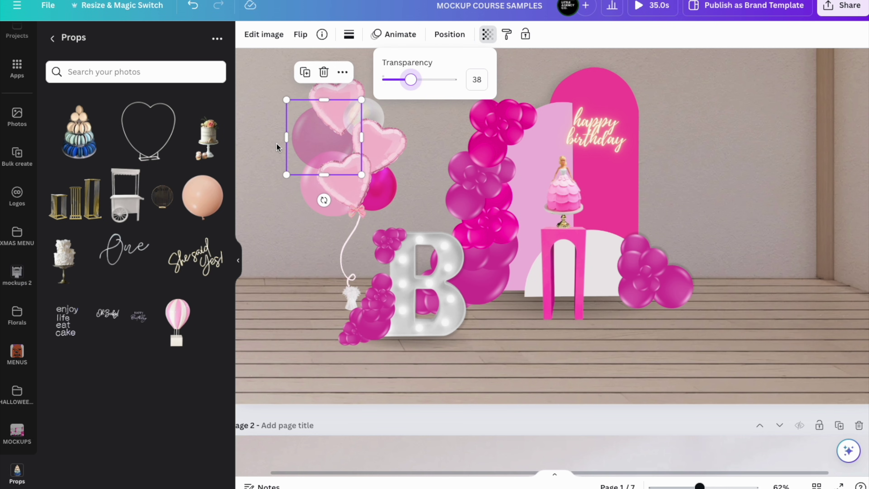
{"action": "mouse_move", "coordinate": [317, 156]}
{"action": "left_mouse_down"}
{"action": "mouse_move", "coordinate": [329, 157]}
{"action": "mouse_move", "coordinate": [300, 143]}
{"action": "mouse_move", "coordinate": [303, 153]}
{"action": "left_mouse_up"}
Begin shifting the hue of the magenta balloon's colour under Adjust's Color edit
{"action": "left_click", "coordinate": [264, 34]}
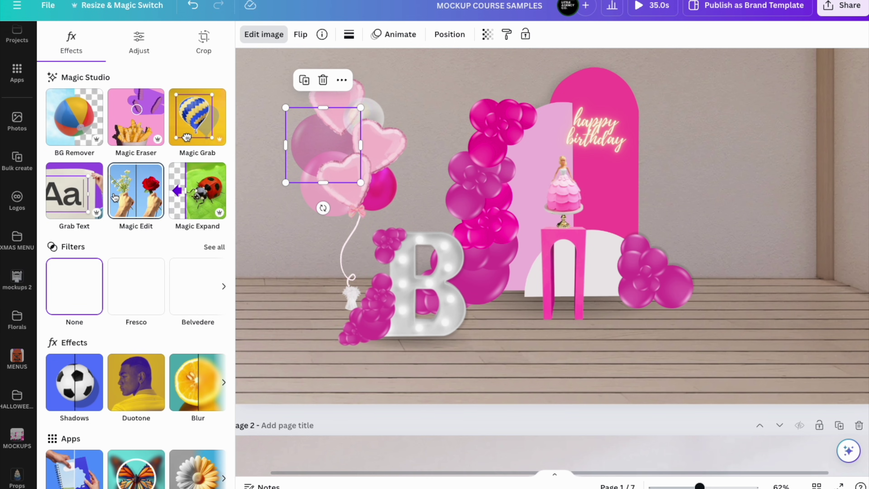
{"action": "left_click", "coordinate": [138, 42]}
{"action": "scroll", "coordinate": [192, 381], "scroll_direction": "down", "scroll_amount": 5}
{"action": "left_click", "coordinate": [85, 328]}
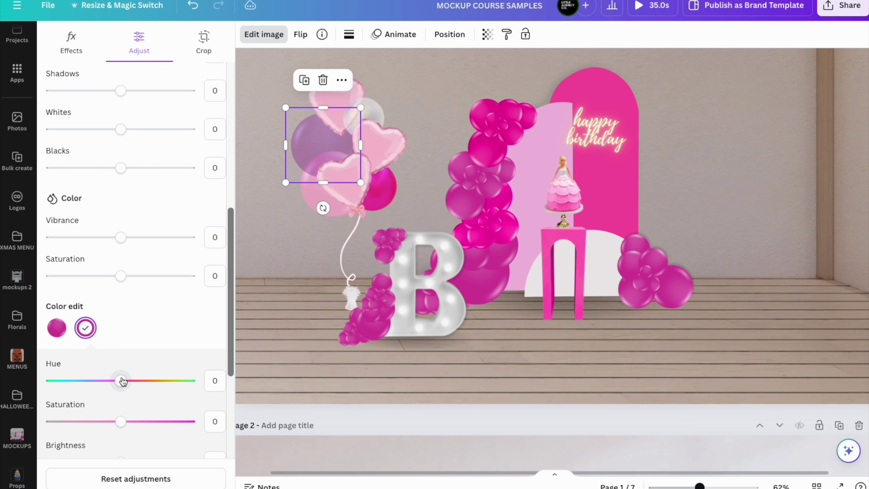
{"action": "mouse_move", "coordinate": [122, 381]}
{"action": "left_mouse_down"}
{"action": "mouse_move", "coordinate": [219, 378]}
{"action": "mouse_move", "coordinate": [48, 376]}
{"action": "mouse_move", "coordinate": [116, 385]}
{"action": "left_mouse_up"}
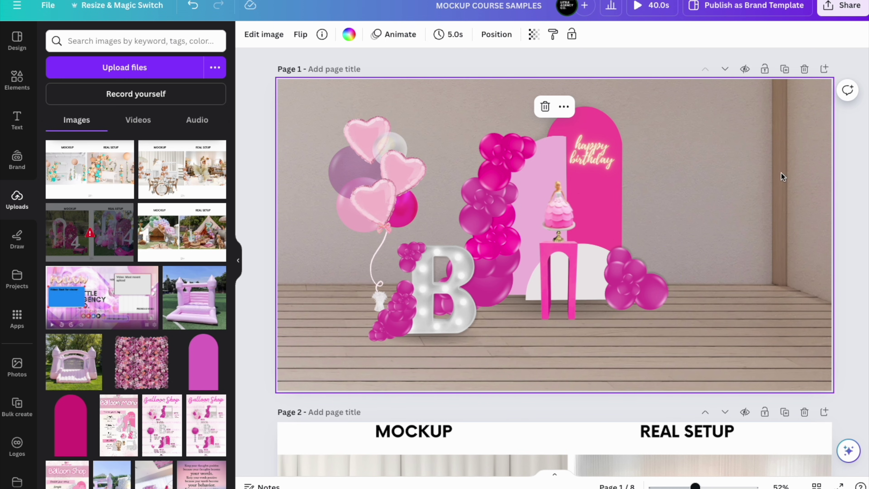
Download only the current page 1 as a 1920 × 1080 PNG from Share > Download
{"action": "left_click", "coordinate": [848, 6]}
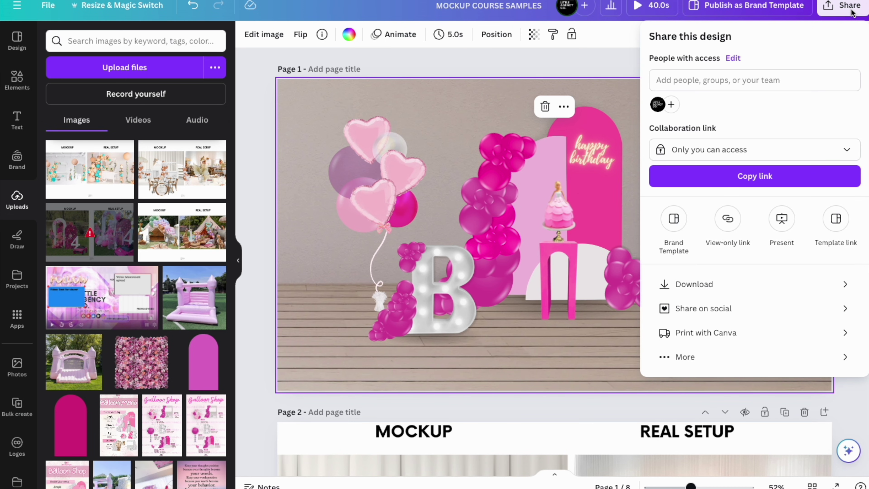
{"action": "left_click", "coordinate": [696, 283]}
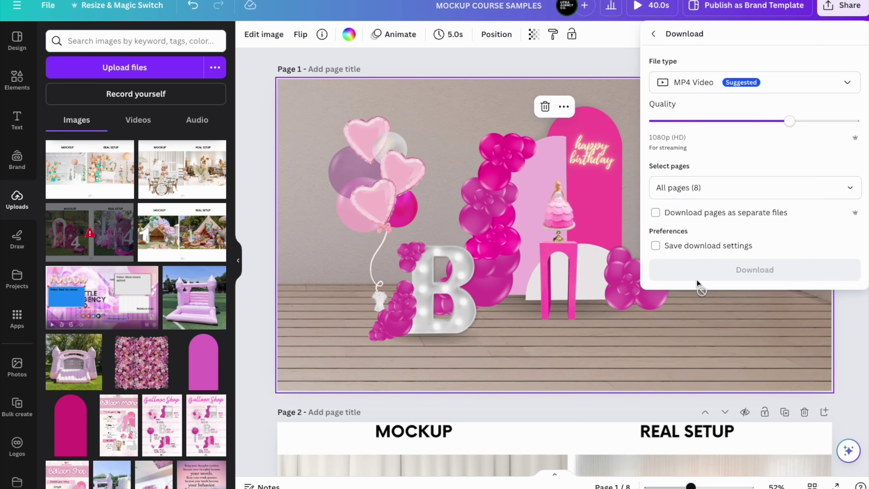
{"action": "left_click", "coordinate": [735, 89]}
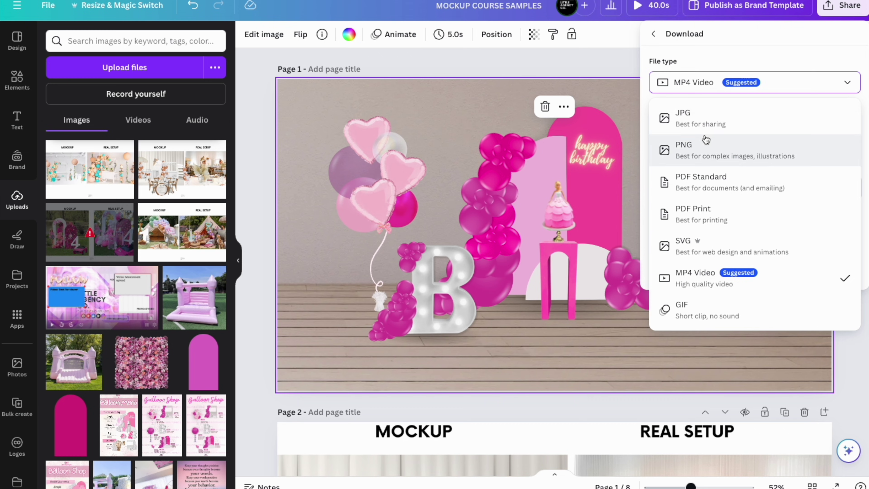
{"action": "left_click", "coordinate": [703, 153]}
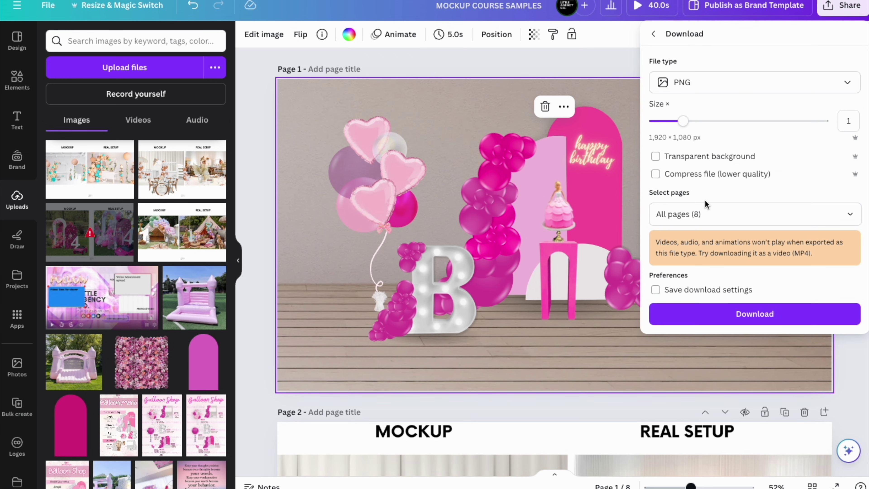
{"action": "left_click", "coordinate": [681, 213]}
{"action": "scroll", "coordinate": [708, 334], "scroll_direction": "down", "scroll_amount": 5}
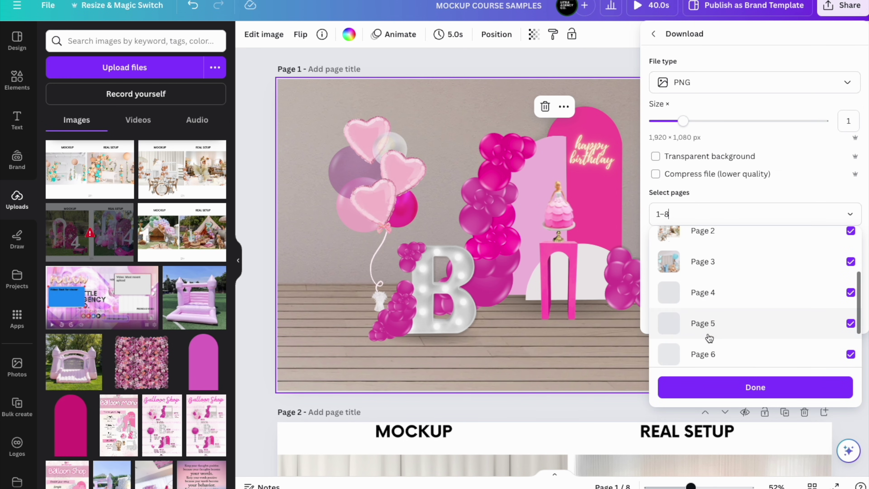
{"action": "scroll", "coordinate": [710, 337], "scroll_direction": "up", "scroll_amount": 5}
{"action": "left_click", "coordinate": [694, 243]}
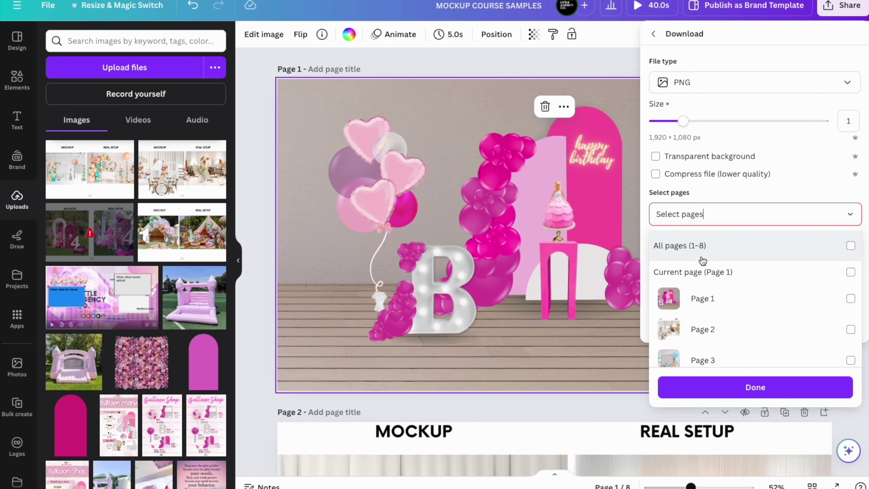
{"action": "left_click", "coordinate": [700, 273]}
{"action": "left_click", "coordinate": [770, 383]}
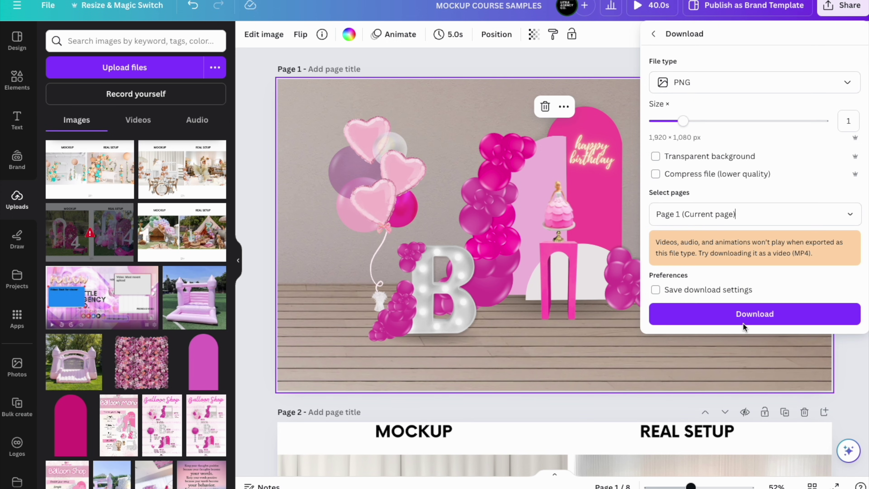
{"action": "left_click", "coordinate": [746, 316]}
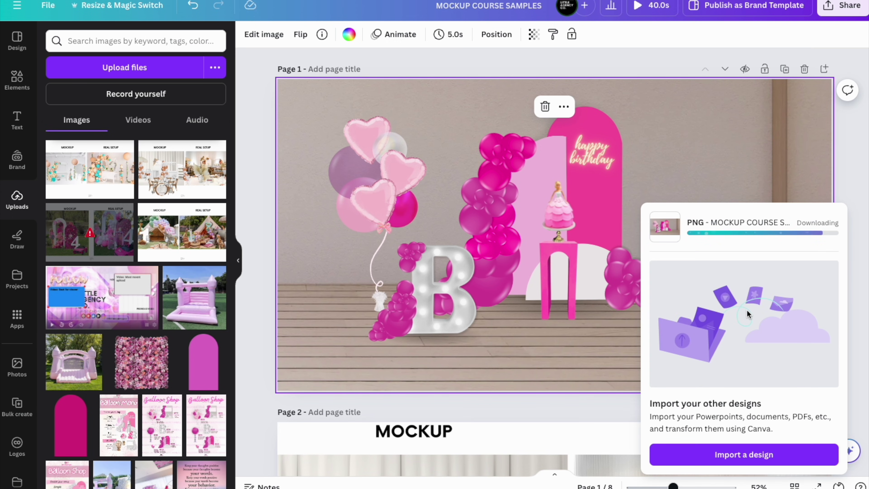
{"action": "left_click", "coordinate": [579, 402]}
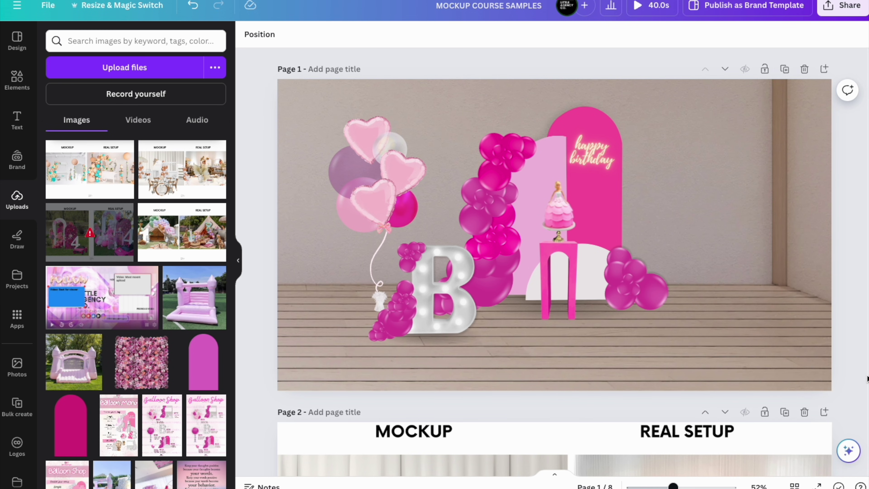
Scroll down to page 2 with the rose-gold and white baptism mockup and real setup photos
{"action": "scroll", "coordinate": [856, 385], "scroll_direction": "down", "scroll_amount": 7}
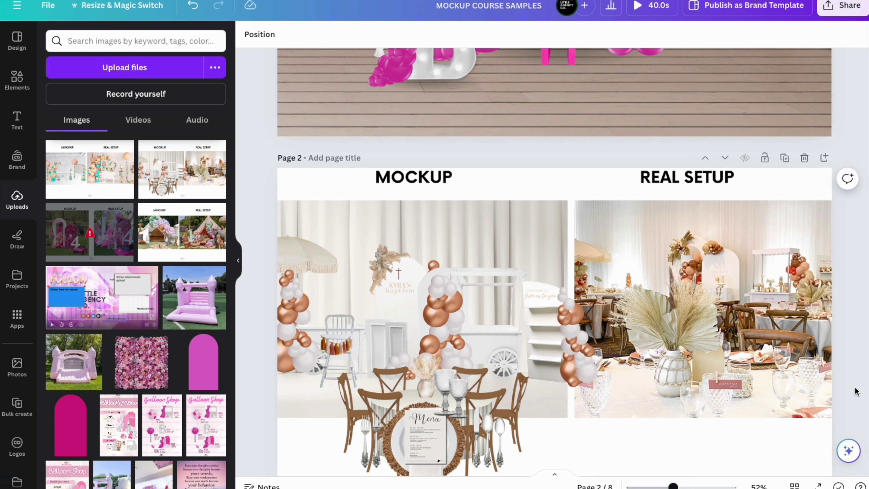
{"action": "scroll", "coordinate": [855, 390], "scroll_direction": "down", "scroll_amount": 1}
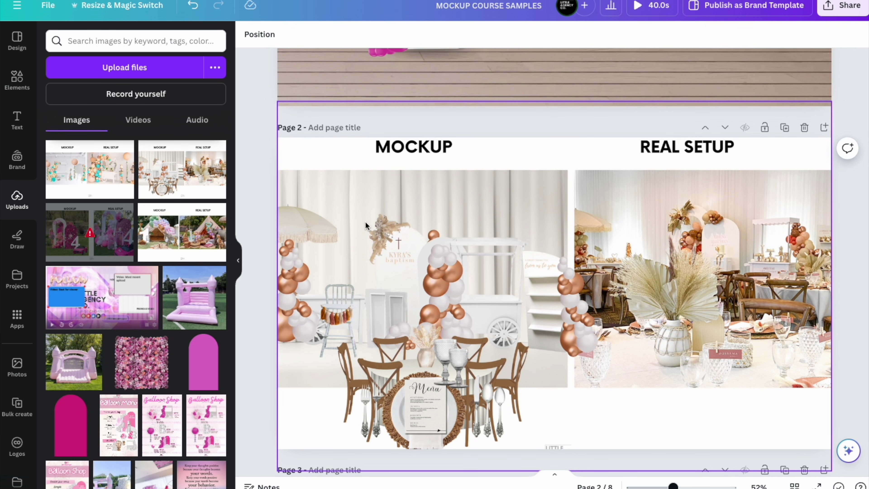